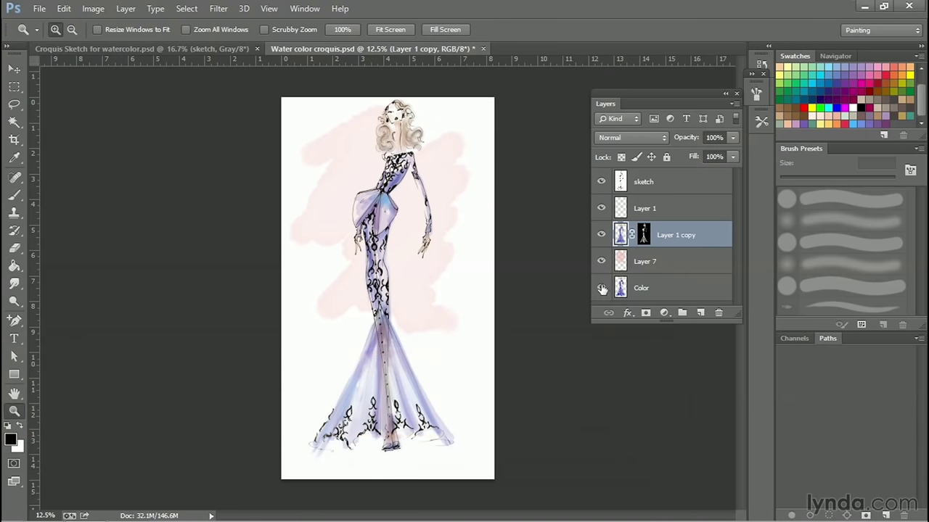
- Preview the Color layer, duplicate Layer 1 copy, and switch to the Croquis Sketch for watercolor document
{"action": "left_click", "coordinate": [601, 289]}
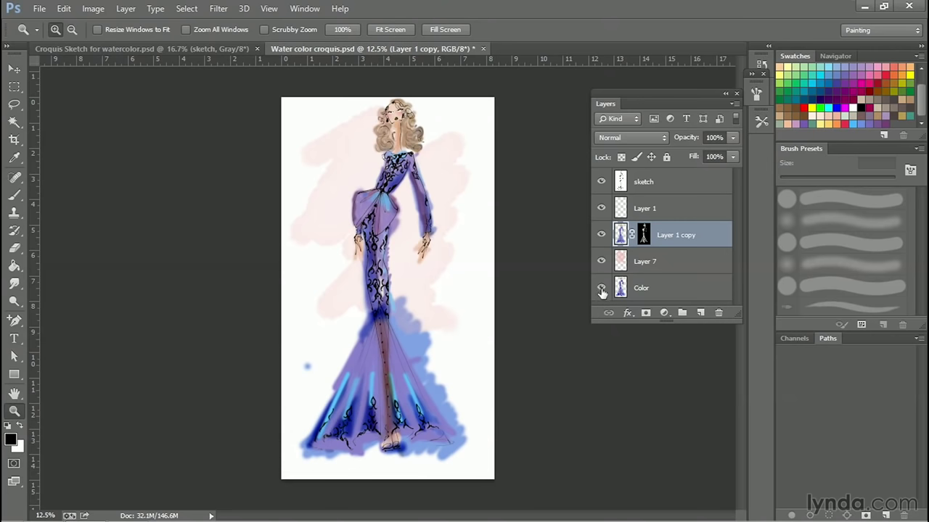
{"action": "left_click", "coordinate": [601, 289]}
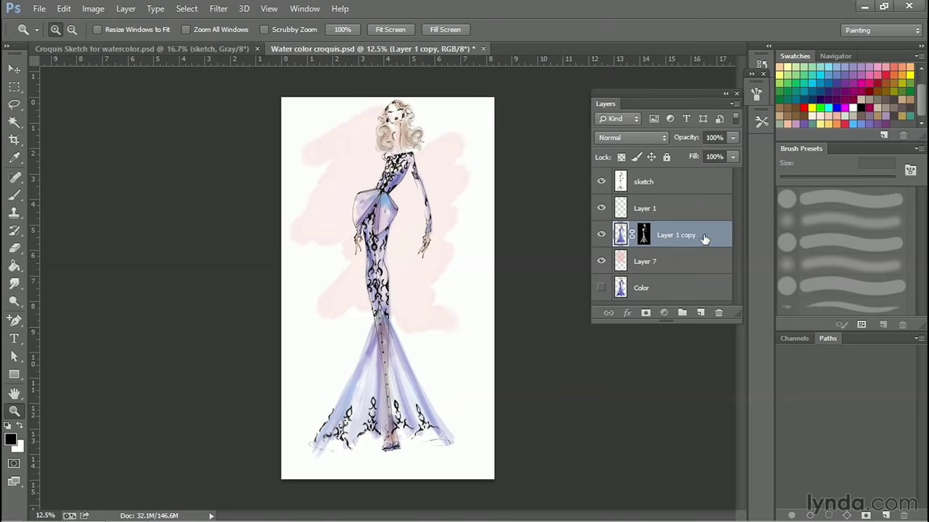
{"action": "left_click_drag", "start_coordinate": [706, 241], "coordinate": [700, 312]}
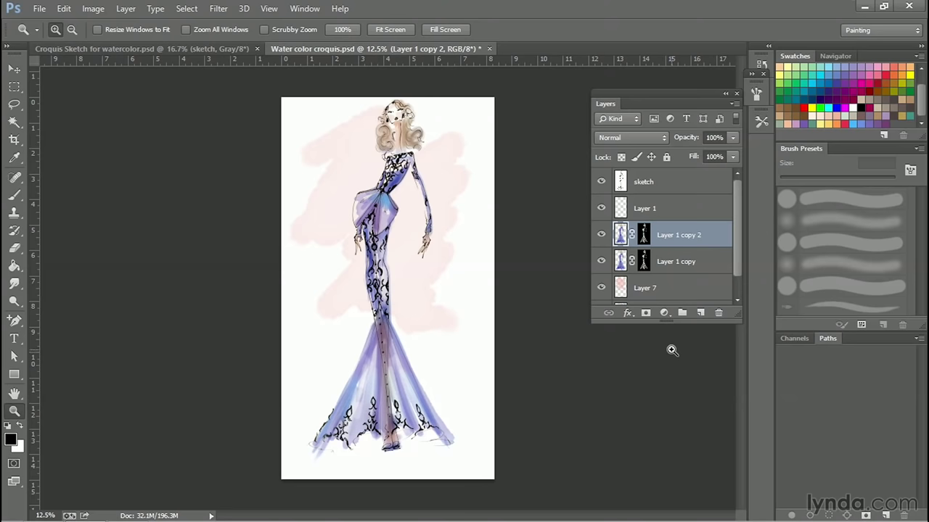
{"action": "left_click", "coordinate": [211, 48]}
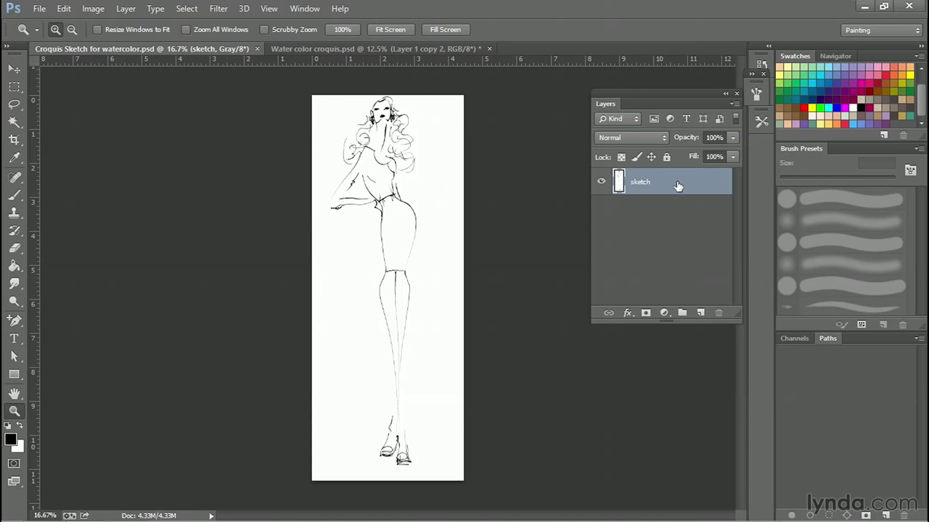
- Set the sketch layer to Multiply and add a new layer named 'color' below it
{"action": "left_click", "coordinate": [635, 137]}
{"action": "left_click", "coordinate": [624, 196]}
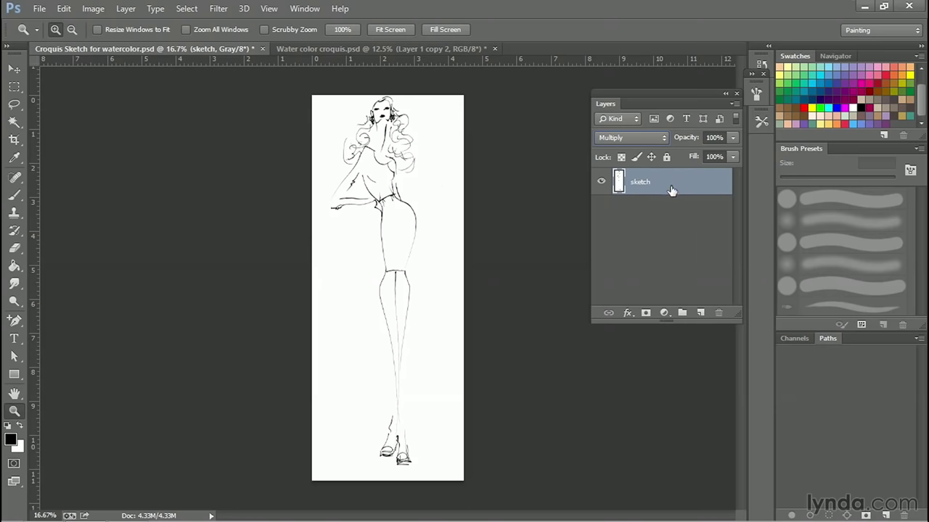
{"action": "left_click", "coordinate": [700, 313]}
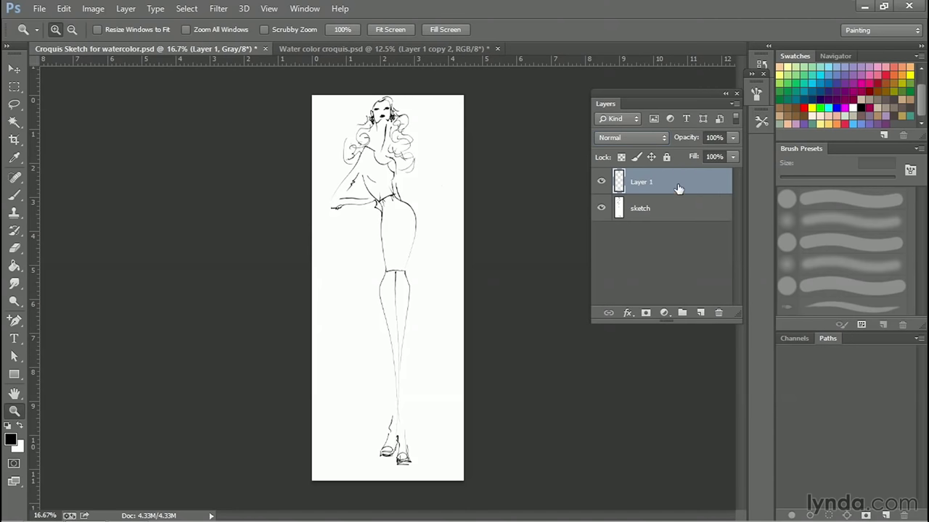
{"action": "left_click_drag", "start_coordinate": [679, 183], "coordinate": [677, 237]}
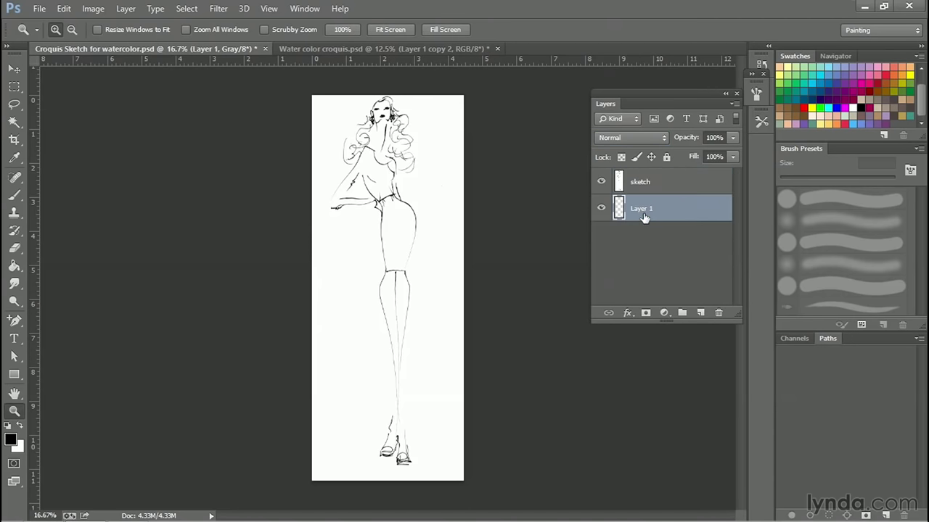
{"action": "double_click", "coordinate": [642, 210]}
{"action": "type", "text": "color"}
{"action": "key", "text": "Return"}
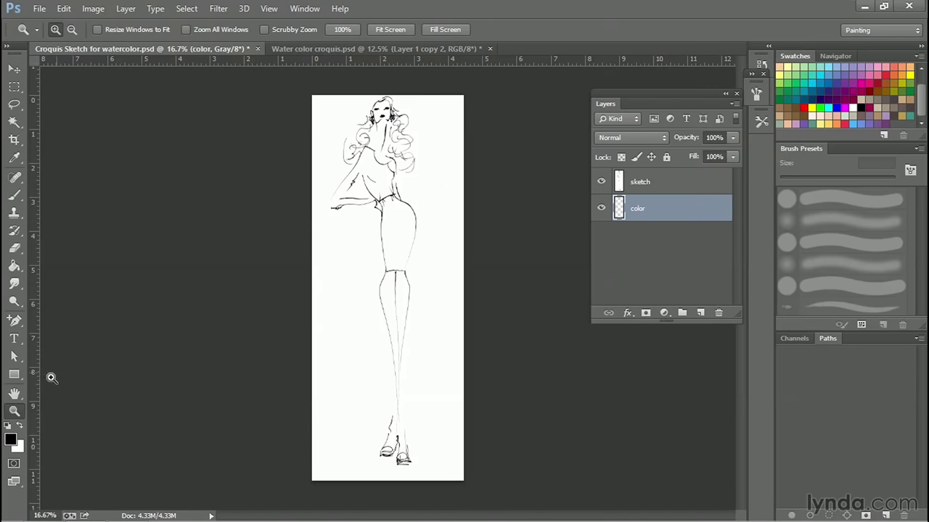
- Select the Brush tool with the soft round tip preset
{"action": "left_click", "coordinate": [14, 195]}
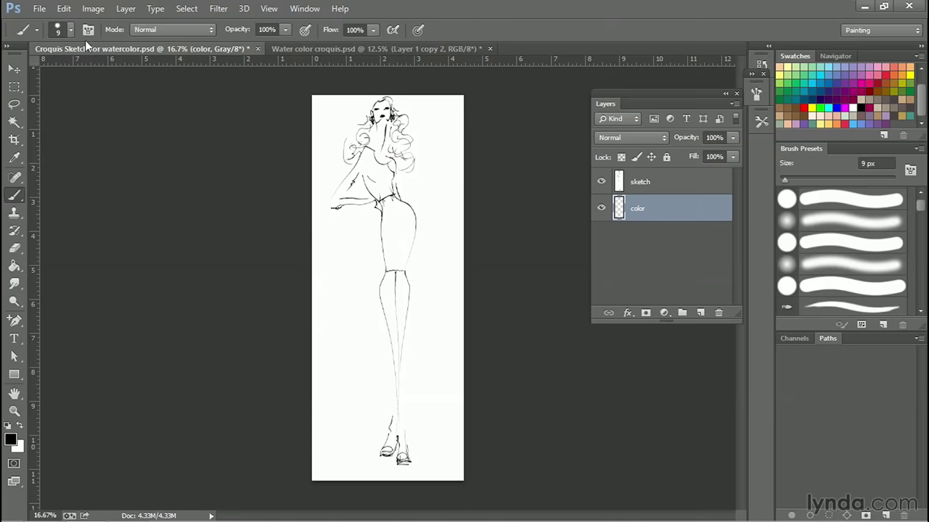
{"action": "left_click", "coordinate": [58, 30]}
{"action": "left_click", "coordinate": [30, 134]}
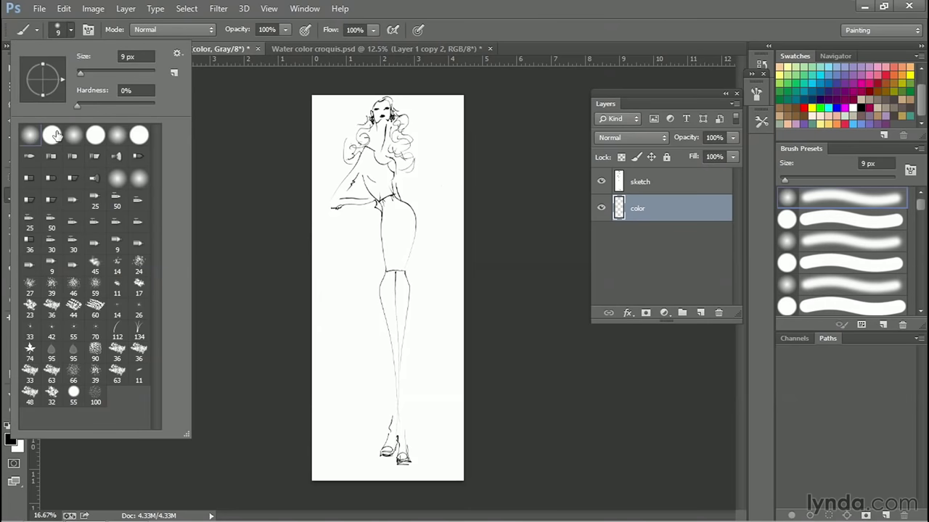
{"action": "left_click", "coordinate": [492, 31]}
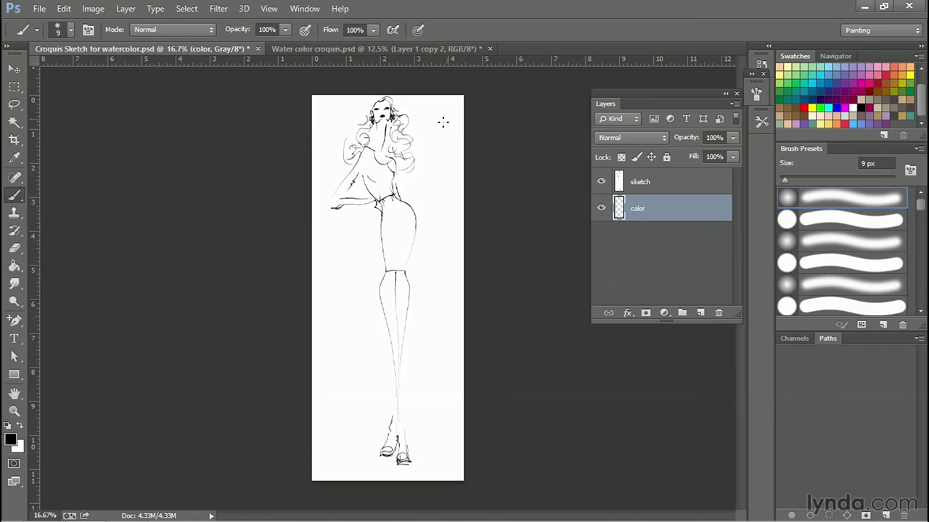
{"action": "left_click", "coordinate": [755, 93]}
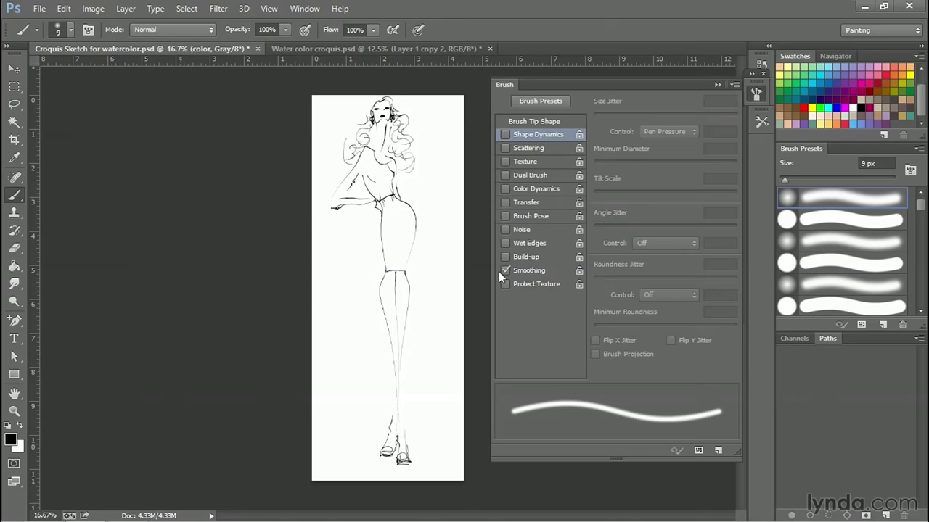
{"action": "left_click", "coordinate": [717, 85]}
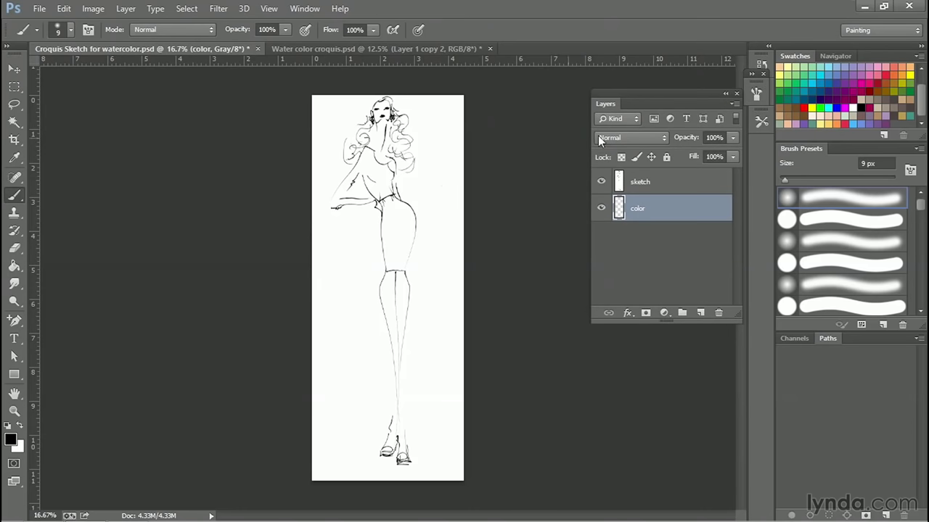
{"action": "left_click", "coordinate": [722, 93]}
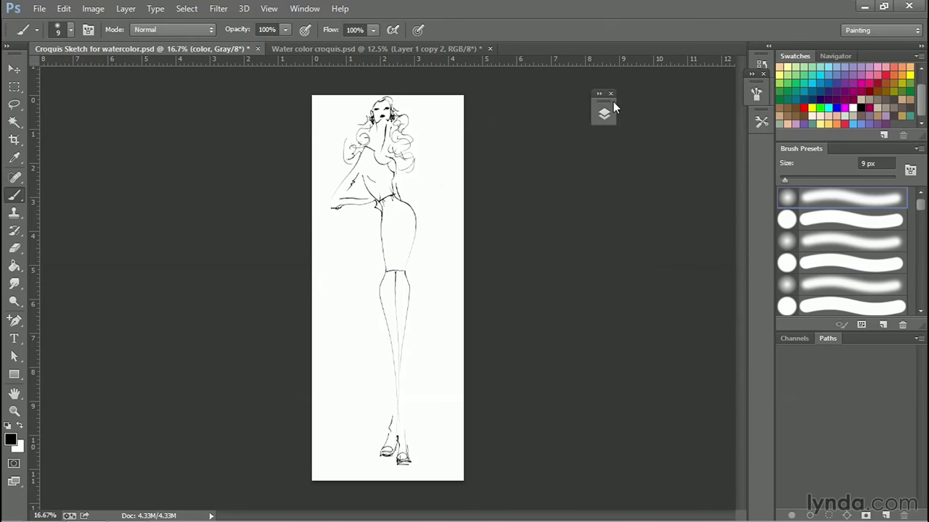
- Enable Shape Dynamics for the brush and enlarge it to 100 px
{"action": "key", "text": "F5"}
{"action": "left_click", "coordinate": [538, 135]}
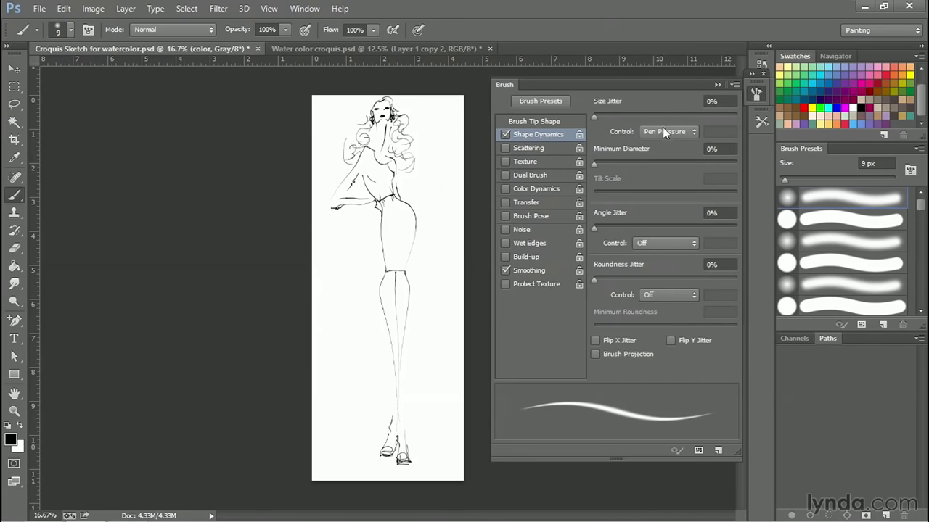
{"action": "left_click", "coordinate": [717, 84]}
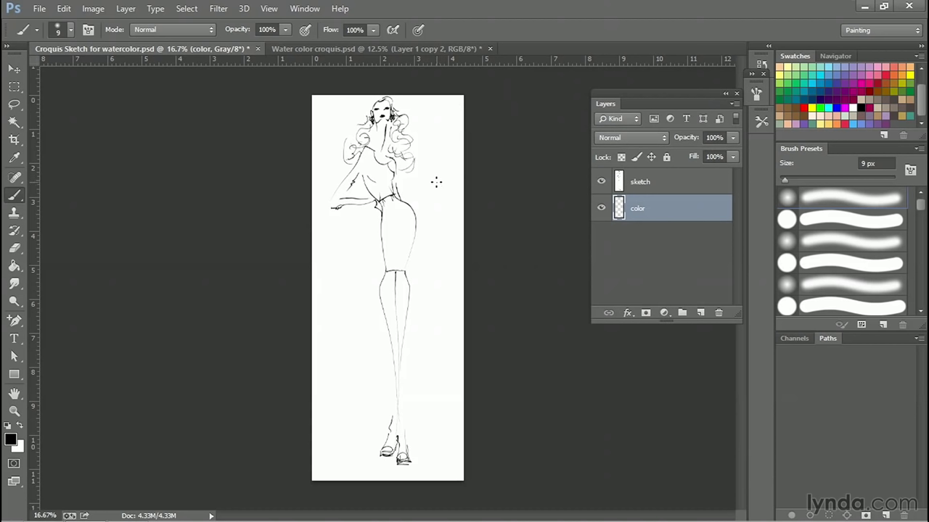
{"action": "key", "text": "bracketright"}
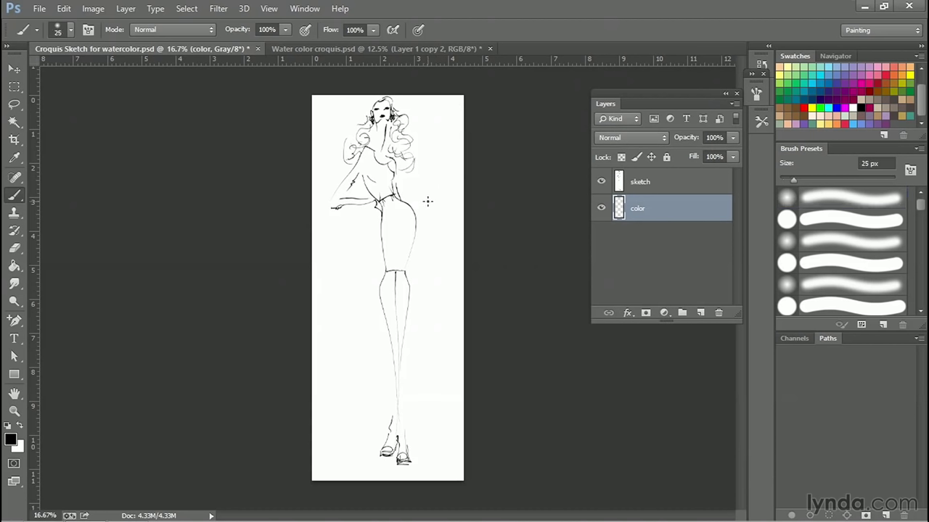
{"action": "key", "text": "bracketright"}
{"action": "key", "text": "bracketright"}
{"action": "key", "text": "bracketright"}
{"action": "key", "text": "bracketright"}
{"action": "key", "text": "bracketright"}
- Paint a light grey test stroke down the torso, then undo it
{"action": "left_click", "coordinate": [850, 118]}
{"action": "mouse_move", "coordinate": [387, 212]}
{"action": "left_mouse_down"}
{"action": "mouse_move", "coordinate": [388, 259]}
{"action": "mouse_move", "coordinate": [385, 239]}
{"action": "left_mouse_up"}
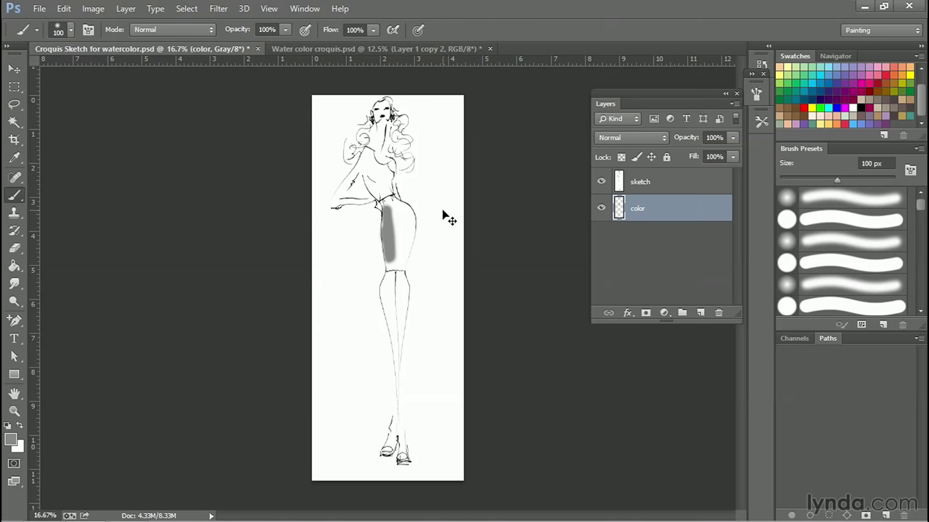
{"action": "key", "text": "ctrl+z"}
- Convert the document to RGB Color mode without merging its layers
{"action": "left_click", "coordinate": [93, 9]}
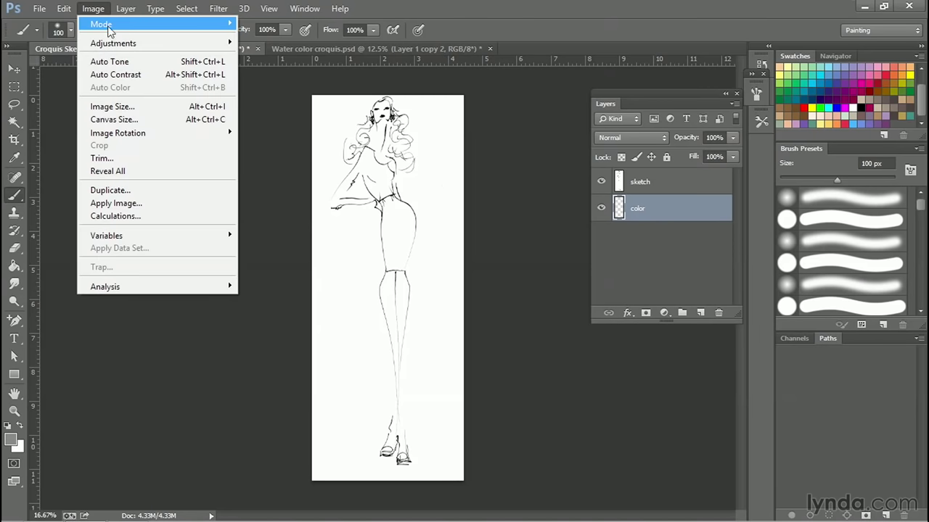
{"action": "mouse_move", "coordinate": [116, 27]}
{"action": "left_click", "coordinate": [285, 74]}
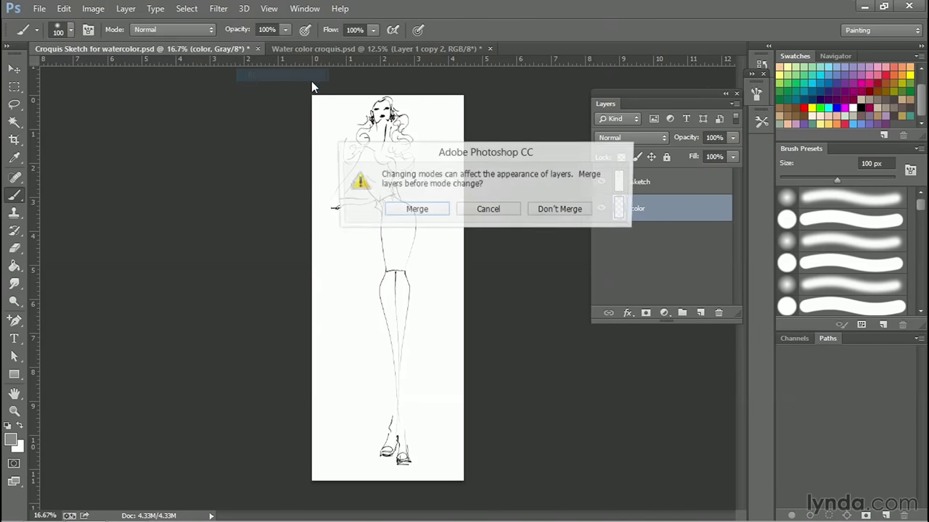
{"action": "left_click", "coordinate": [552, 212]}
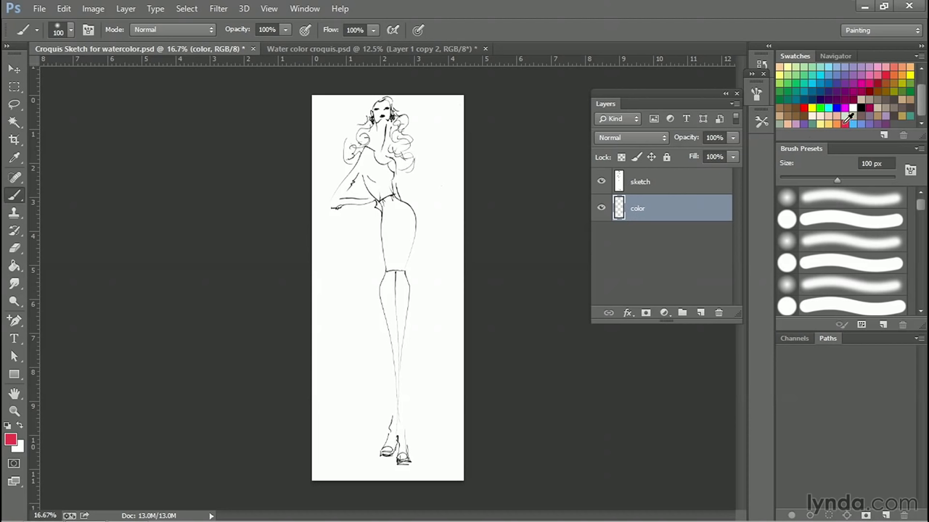
- Paint the skirt red, the raised arm orange, and shade the skirt's right side dark red
{"action": "mouse_move", "coordinate": [391, 212]}
{"action": "left_mouse_down"}
{"action": "mouse_move", "coordinate": [390, 242]}
{"action": "mouse_move", "coordinate": [384, 205]}
{"action": "mouse_move", "coordinate": [392, 199]}
{"action": "mouse_move", "coordinate": [389, 212]}
{"action": "mouse_move", "coordinate": [414, 219]}
{"action": "mouse_move", "coordinate": [387, 239]}
{"action": "mouse_move", "coordinate": [403, 265]}
{"action": "left_mouse_up"}
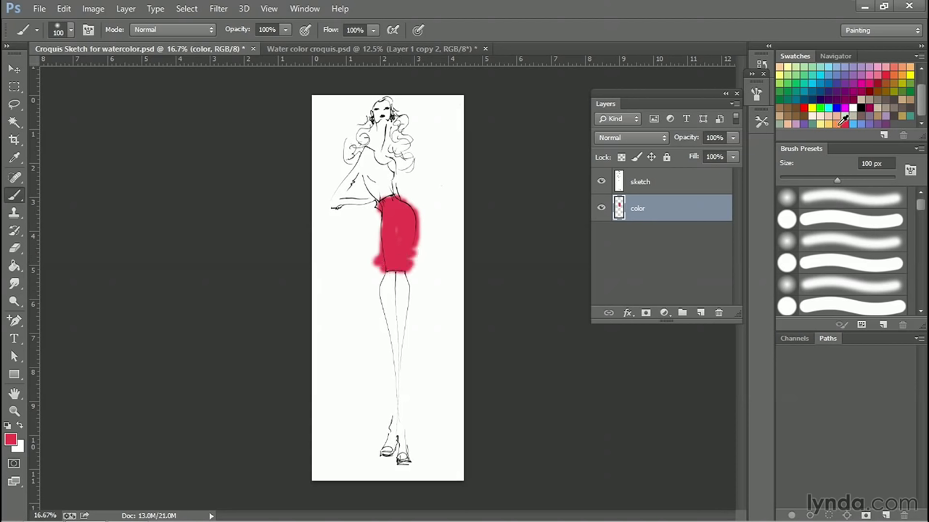
{"action": "left_click", "coordinate": [838, 123]}
{"action": "mouse_move", "coordinate": [359, 166]}
{"action": "left_mouse_down"}
{"action": "mouse_move", "coordinate": [337, 204]}
{"action": "mouse_move", "coordinate": [331, 196]}
{"action": "mouse_move", "coordinate": [374, 191]}
{"action": "mouse_move", "coordinate": [354, 196]}
{"action": "mouse_move", "coordinate": [371, 158]}
{"action": "mouse_move", "coordinate": [381, 187]}
{"action": "mouse_move", "coordinate": [396, 173]}
{"action": "mouse_move", "coordinate": [410, 183]}
{"action": "mouse_move", "coordinate": [360, 174]}
{"action": "left_mouse_up"}
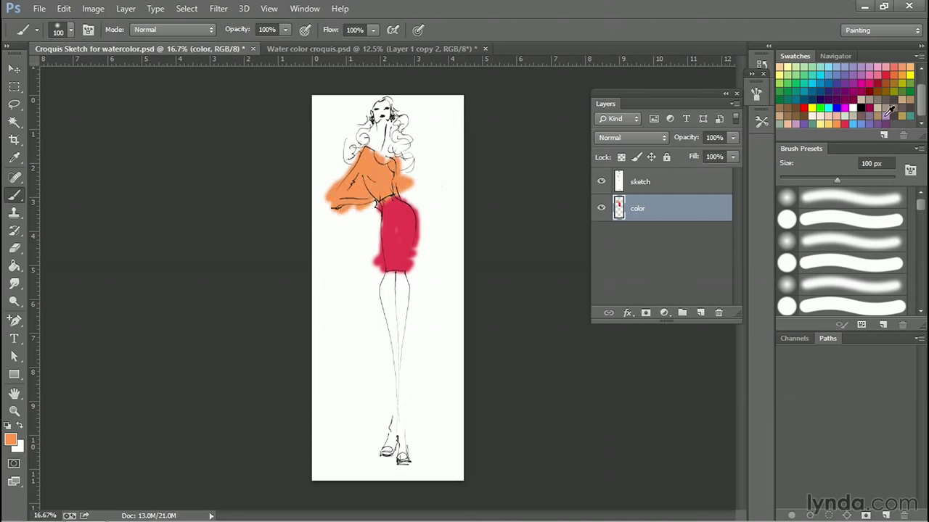
{"action": "left_click", "coordinate": [798, 110]}
{"action": "mouse_move", "coordinate": [406, 203]}
{"action": "left_mouse_down"}
{"action": "mouse_move", "coordinate": [417, 241]}
{"action": "mouse_move", "coordinate": [406, 249]}
{"action": "mouse_move", "coordinate": [380, 234]}
{"action": "mouse_move", "coordinate": [384, 252]}
{"action": "mouse_move", "coordinate": [380, 206]}
{"action": "mouse_move", "coordinate": [403, 189]}
{"action": "left_mouse_up"}
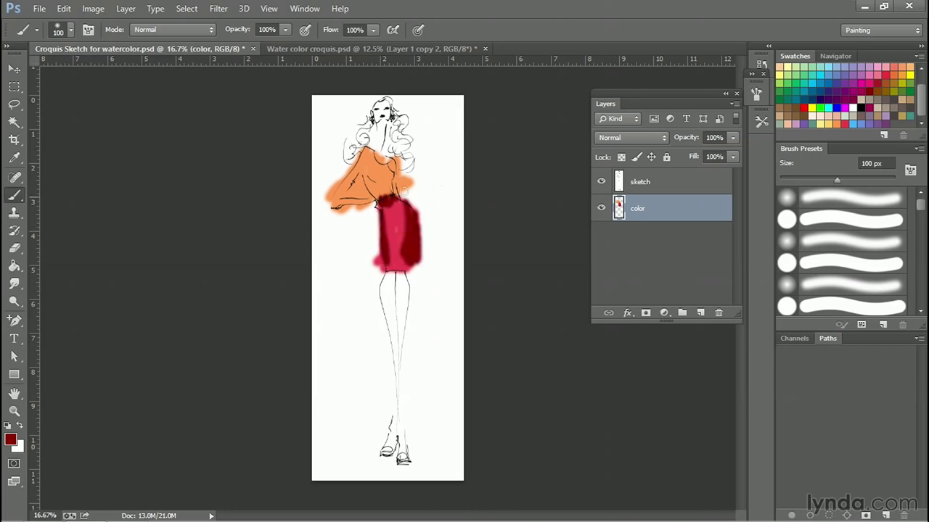
- Wash crimson over the sleeve and bodice, then light orange over the bodice
{"action": "left_click", "coordinate": [803, 124]}
{"action": "mouse_move", "coordinate": [359, 177]}
{"action": "left_mouse_down"}
{"action": "mouse_move", "coordinate": [346, 194]}
{"action": "mouse_move", "coordinate": [362, 176]}
{"action": "mouse_move", "coordinate": [377, 192]}
{"action": "mouse_move", "coordinate": [360, 170]}
{"action": "mouse_move", "coordinate": [383, 174]}
{"action": "left_mouse_up"}
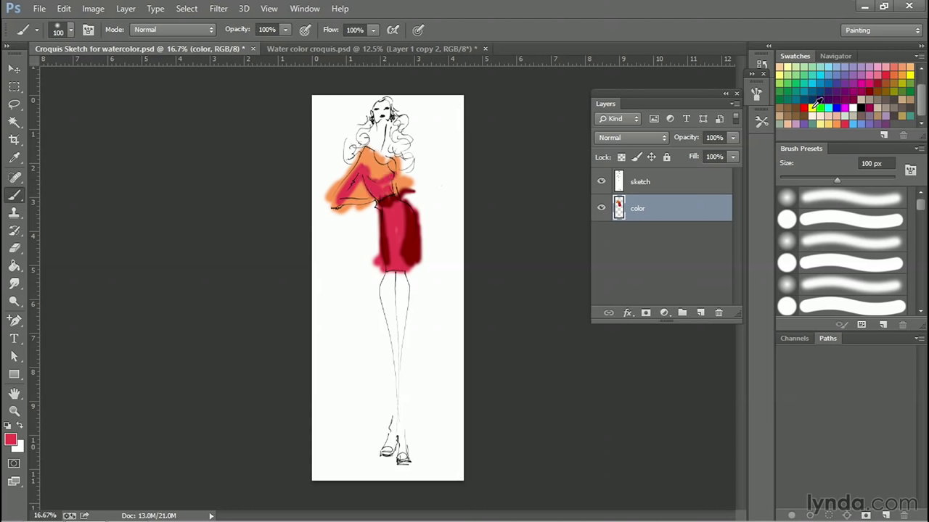
{"action": "left_click", "coordinate": [833, 118]}
{"action": "mouse_move", "coordinate": [382, 173]}
{"action": "left_mouse_down"}
{"action": "mouse_move", "coordinate": [374, 169]}
{"action": "mouse_move", "coordinate": [388, 171]}
{"action": "left_mouse_up"}
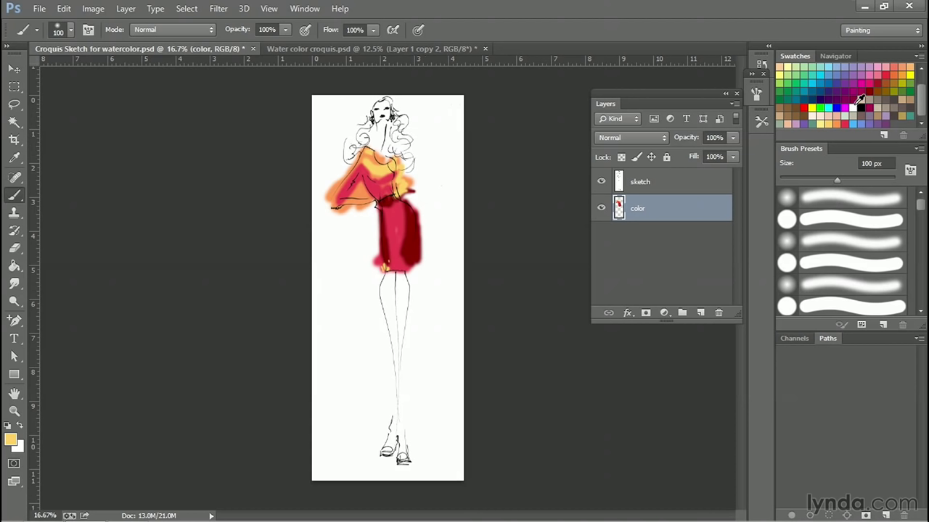
- Paint yellow over the hair on the left, right and top of the head
{"action": "mouse_move", "coordinate": [371, 119]}
{"action": "left_mouse_down"}
{"action": "mouse_move", "coordinate": [363, 117]}
{"action": "mouse_move", "coordinate": [350, 151]}
{"action": "left_mouse_up"}
{"action": "left_click_drag", "start_coordinate": [404, 119], "coordinate": [408, 165]}
{"action": "mouse_move", "coordinate": [385, 97]}
{"action": "left_mouse_down"}
{"action": "mouse_move", "coordinate": [371, 105]}
{"action": "mouse_move", "coordinate": [397, 106]}
{"action": "mouse_move", "coordinate": [393, 122]}
{"action": "left_mouse_up"}
- Add dark brown curls and strokes through the hair with a 41 px brush
{"action": "left_click", "coordinate": [797, 111]}
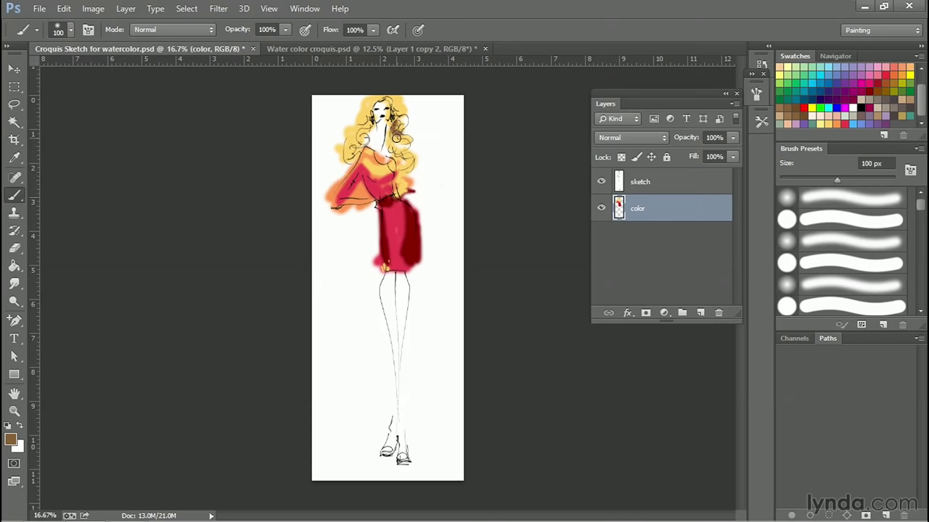
{"action": "right_click", "coordinate": [401, 128]}
{"action": "type", "text": "17"}
{"action": "key", "text": "Return"}
{"action": "right_click", "coordinate": [359, 138]}
{"action": "left_click_drag", "start_coordinate": [445, 154], "coordinate": [452, 155]}
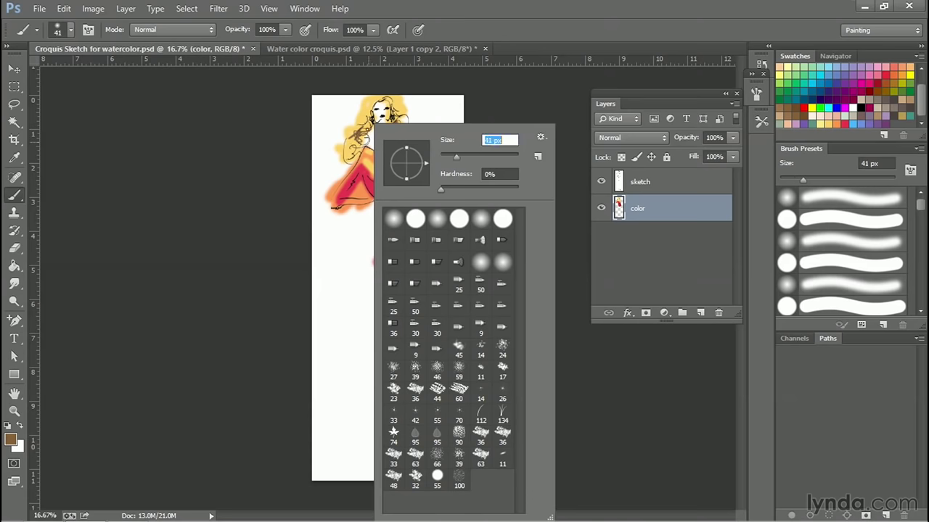
{"action": "key", "text": "Return"}
{"action": "mouse_move", "coordinate": [342, 150]}
{"action": "left_mouse_down"}
{"action": "mouse_move", "coordinate": [403, 167]}
{"action": "mouse_move", "coordinate": [388, 156]}
{"action": "left_mouse_up"}
{"action": "left_click_drag", "start_coordinate": [399, 100], "coordinate": [375, 104]}
{"action": "left_click_drag", "start_coordinate": [367, 109], "coordinate": [358, 119]}
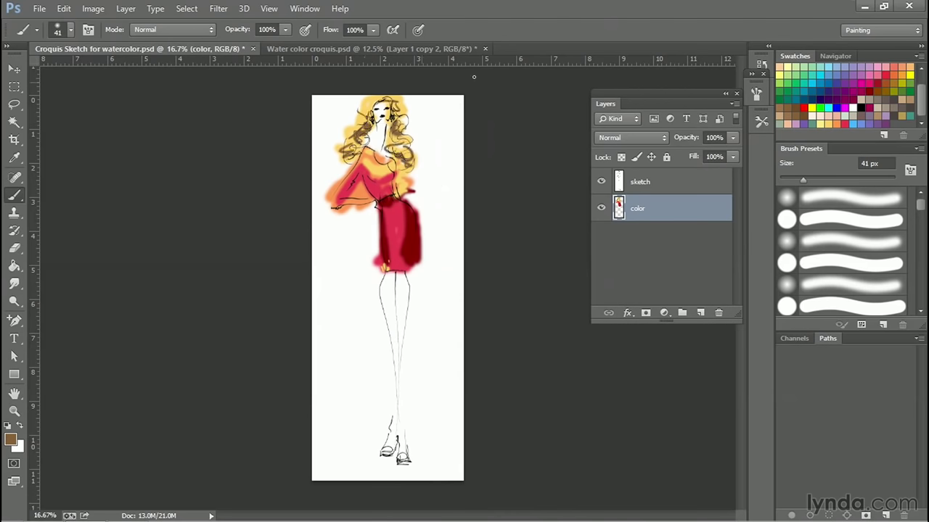
- Add orange strokes on the hair's right side and paint the shoes crimson
{"action": "left_click", "coordinate": [840, 116]}
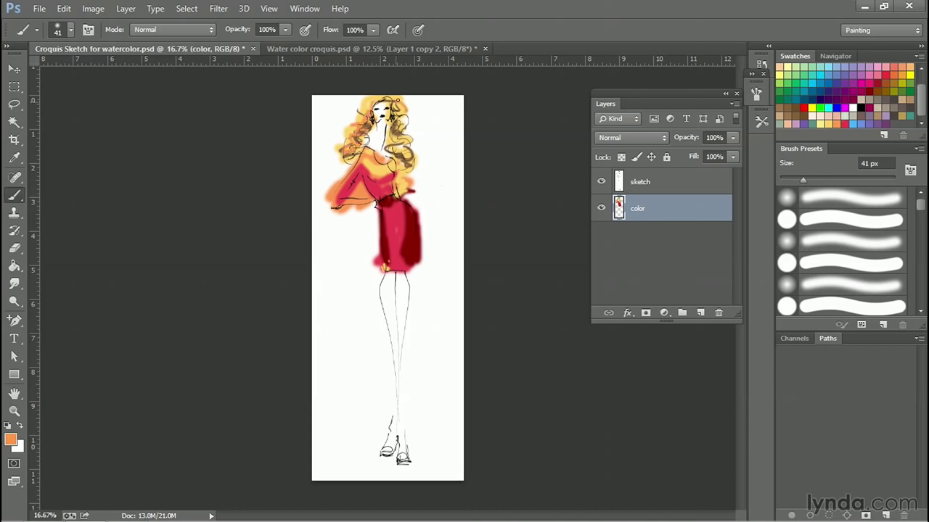
{"action": "left_click_drag", "start_coordinate": [395, 137], "coordinate": [417, 149]}
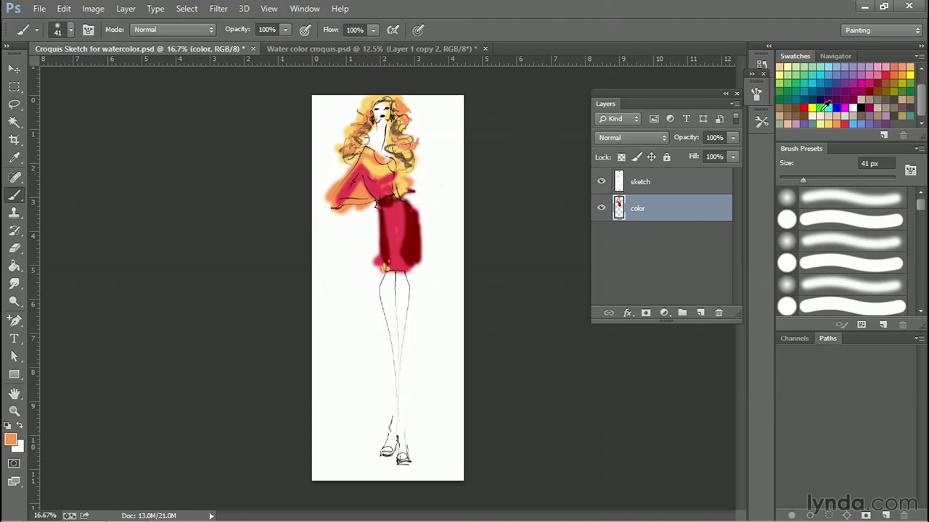
{"action": "left_click", "coordinate": [843, 116]}
{"action": "left_click_drag", "start_coordinate": [403, 458], "coordinate": [416, 459]}
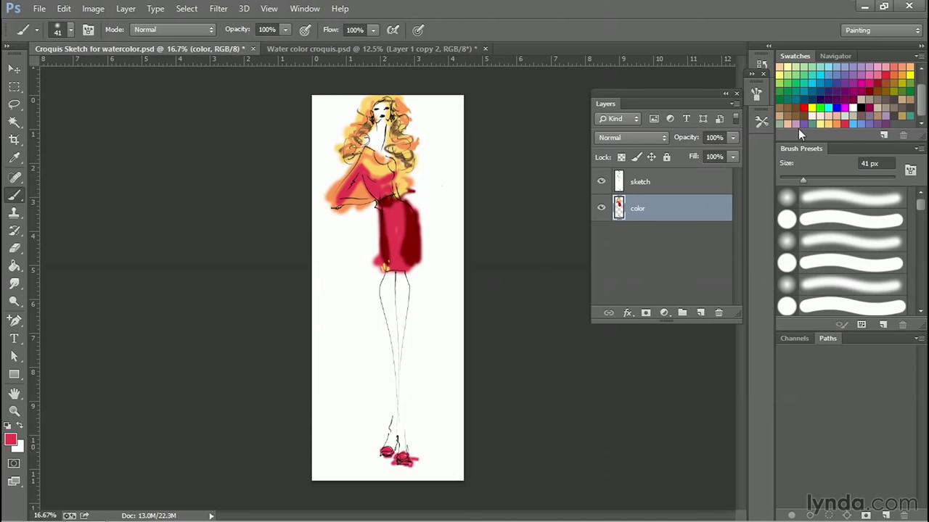
{"action": "left_click", "coordinate": [801, 115]}
- Wash the legs and chest in salmon skin tone with a 125 px brush
{"action": "key", "text": "bracketright"}
{"action": "key", "text": "bracketright"}
{"action": "key", "text": "bracketright"}
{"action": "key", "text": "bracketright"}
{"action": "key", "text": "bracketright"}
{"action": "key", "text": "bracketright"}
{"action": "key", "text": "bracketright"}
{"action": "mouse_move", "coordinate": [395, 290]}
{"action": "left_mouse_down"}
{"action": "mouse_move", "coordinate": [403, 367]}
{"action": "mouse_move", "coordinate": [395, 329]}
{"action": "mouse_move", "coordinate": [390, 361]}
{"action": "mouse_move", "coordinate": [405, 293]}
{"action": "mouse_move", "coordinate": [392, 288]}
{"action": "mouse_move", "coordinate": [404, 294]}
{"action": "mouse_move", "coordinate": [393, 437]}
{"action": "mouse_move", "coordinate": [385, 437]}
{"action": "mouse_move", "coordinate": [399, 442]}
{"action": "mouse_move", "coordinate": [397, 403]}
{"action": "mouse_move", "coordinate": [397, 432]}
{"action": "left_mouse_up"}
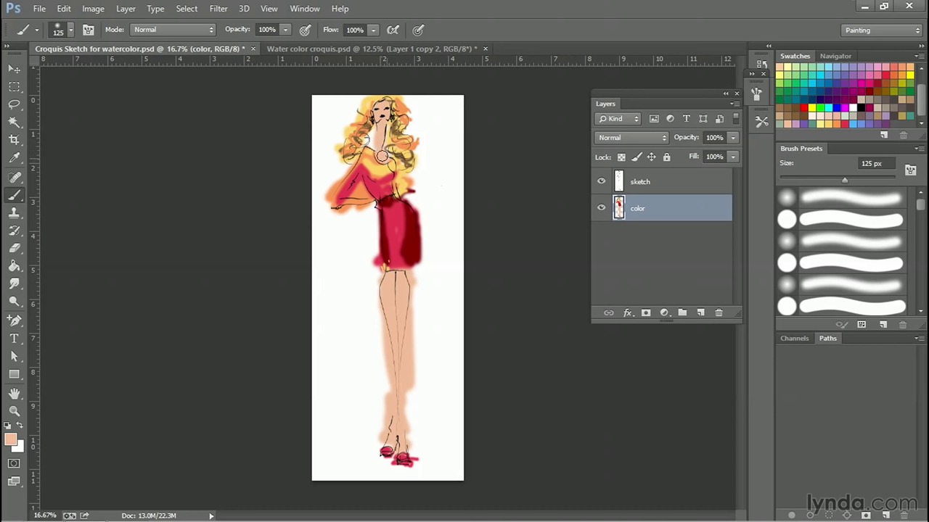
{"action": "left_click_drag", "start_coordinate": [383, 156], "coordinate": [389, 153]}
- Darken the chest and bodice with burgundy
{"action": "left_click", "coordinate": [844, 122]}
{"action": "left_click", "coordinate": [877, 101]}
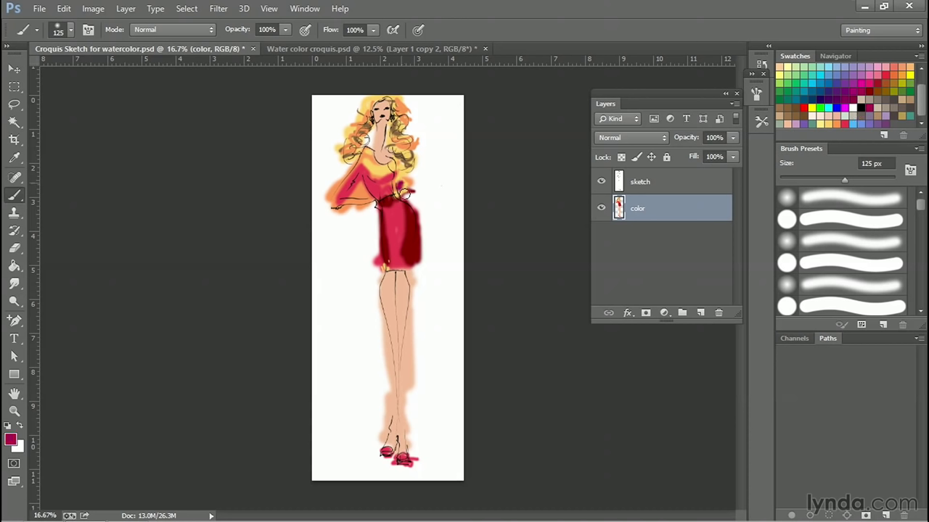
{"action": "mouse_move", "coordinate": [399, 191]}
{"action": "left_mouse_down"}
{"action": "mouse_move", "coordinate": [407, 202]}
{"action": "mouse_move", "coordinate": [391, 164]}
{"action": "mouse_move", "coordinate": [374, 196]}
{"action": "mouse_move", "coordinate": [392, 247]}
{"action": "mouse_move", "coordinate": [383, 256]}
{"action": "mouse_move", "coordinate": [398, 263]}
{"action": "mouse_move", "coordinate": [399, 208]}
{"action": "mouse_move", "coordinate": [407, 230]}
{"action": "mouse_move", "coordinate": [405, 216]}
{"action": "left_mouse_up"}
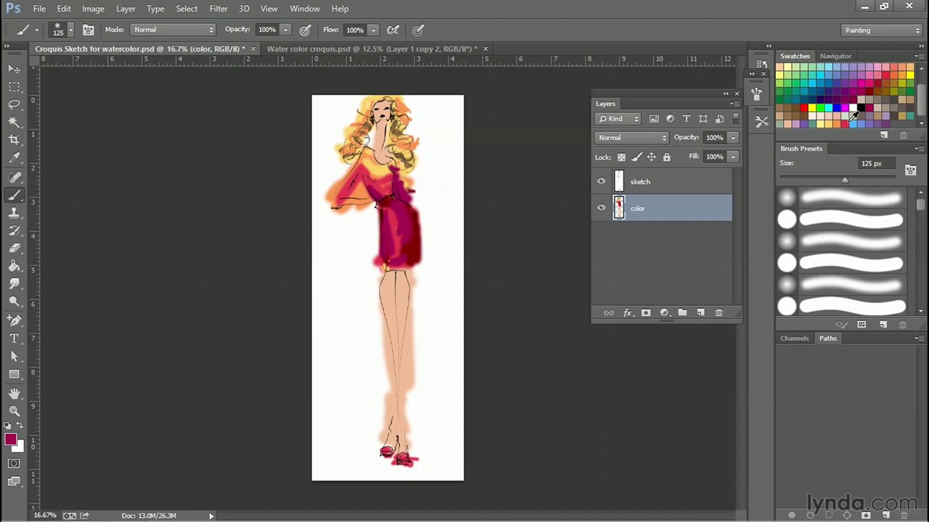
{"action": "left_click", "coordinate": [853, 116]}
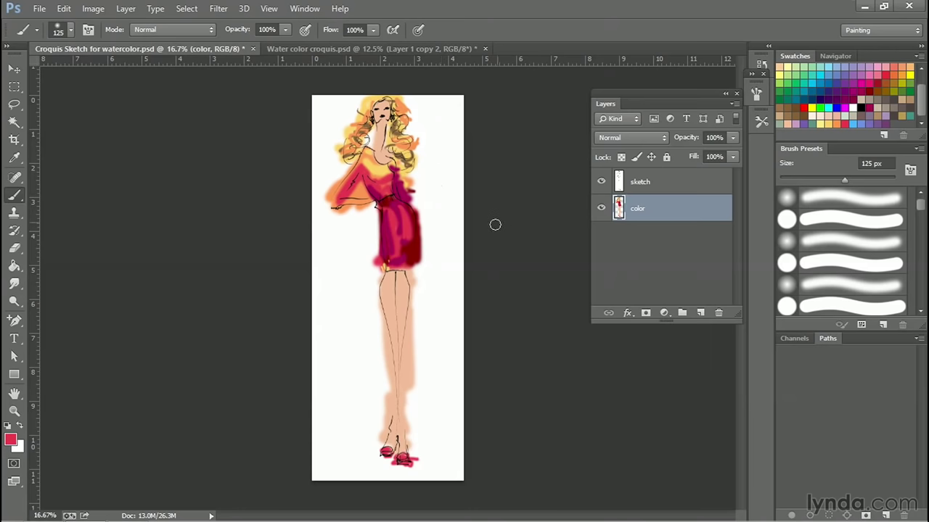
- Burn the legs to a deeper orange using the Shadows range with a 125 px brush
{"action": "left_click", "coordinate": [14, 301]}
{"action": "right_click", "coordinate": [18, 303]}
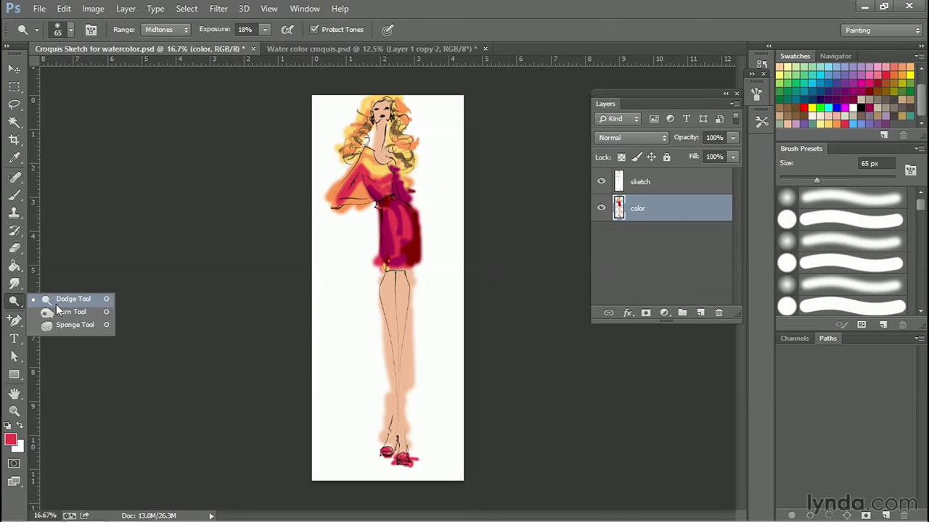
{"action": "left_click", "coordinate": [66, 311]}
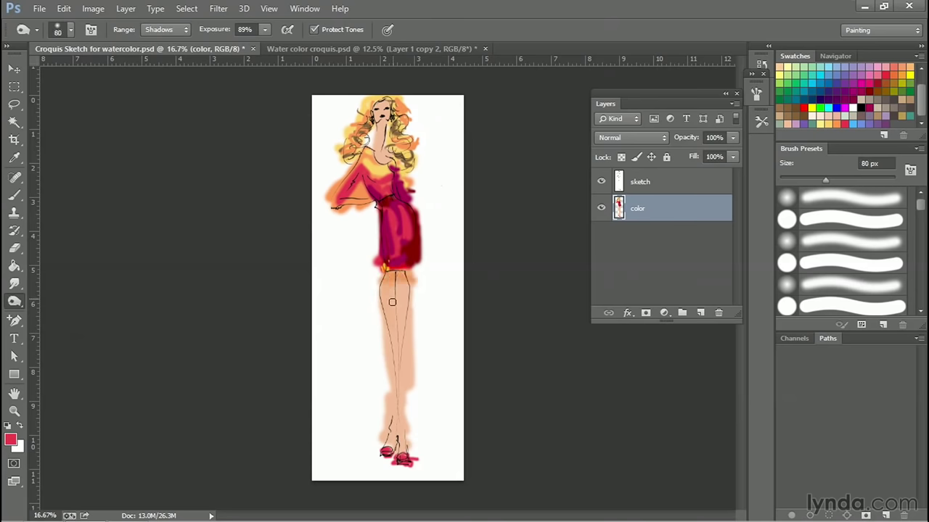
{"action": "key", "text": "bracketright"}
{"action": "key", "text": "bracketright"}
{"action": "key", "text": "bracketright"}
{"action": "key", "text": "bracketright"}
{"action": "key", "text": "bracketright"}
{"action": "mouse_move", "coordinate": [388, 335]}
{"action": "left_mouse_down"}
{"action": "mouse_move", "coordinate": [393, 304]}
{"action": "mouse_move", "coordinate": [383, 428]}
{"action": "mouse_move", "coordinate": [393, 406]}
{"action": "left_mouse_up"}
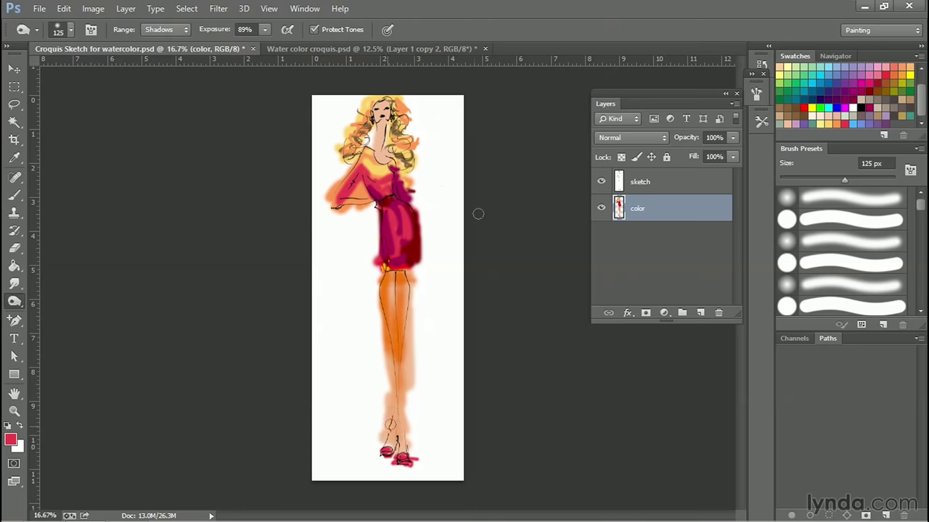
- Brush a light peach wash over the top of the legs
{"action": "left_click", "coordinate": [788, 124]}
{"action": "key", "text": "b"}
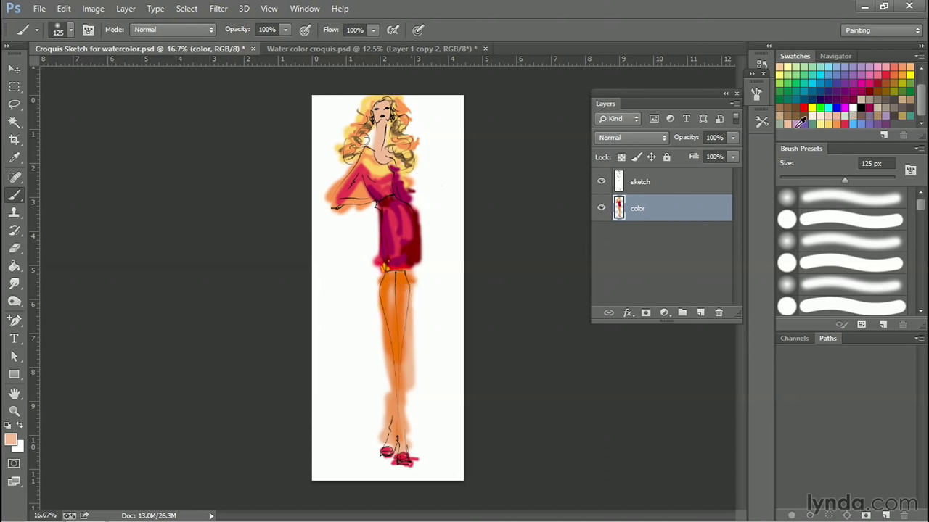
{"action": "mouse_move", "coordinate": [416, 280]}
{"action": "left_mouse_down"}
{"action": "mouse_move", "coordinate": [379, 296]}
{"action": "mouse_move", "coordinate": [406, 288]}
{"action": "mouse_move", "coordinate": [362, 332]}
{"action": "mouse_move", "coordinate": [395, 321]}
{"action": "mouse_move", "coordinate": [384, 354]}
{"action": "mouse_move", "coordinate": [396, 365]}
{"action": "mouse_move", "coordinate": [395, 330]}
{"action": "mouse_move", "coordinate": [404, 434]}
{"action": "left_mouse_up"}
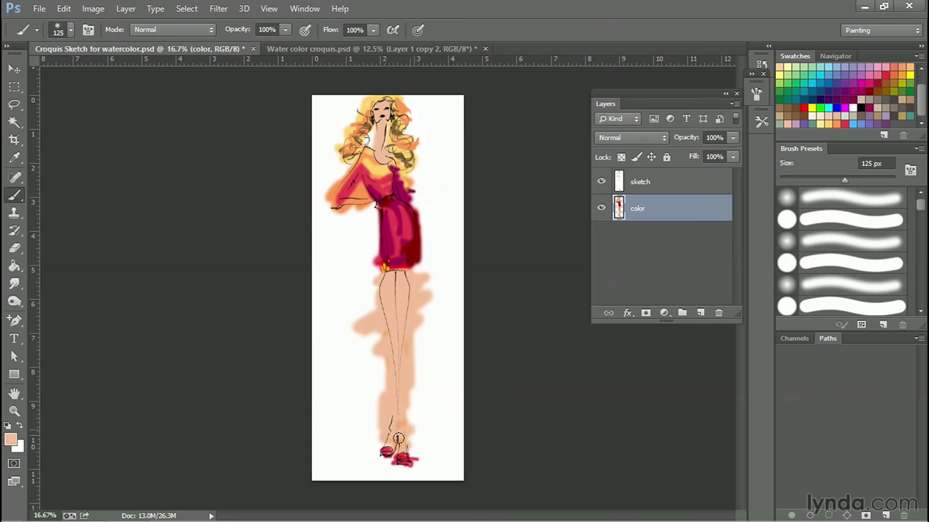
- Lighten the leg paint with the toning tool set to Midtones at 62% exposure
{"action": "left_click", "coordinate": [13, 301]}
{"action": "left_click", "coordinate": [182, 30]}
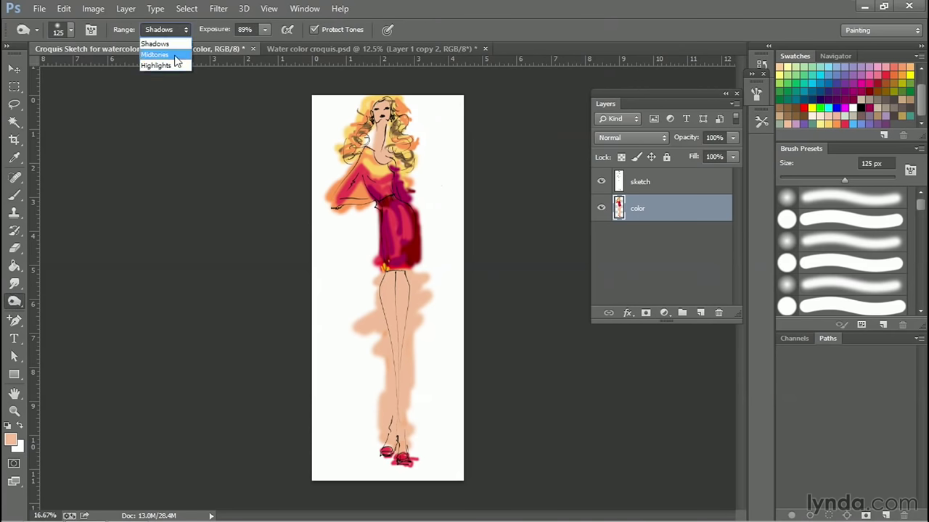
{"action": "left_click", "coordinate": [180, 51]}
{"action": "left_click", "coordinate": [265, 29]}
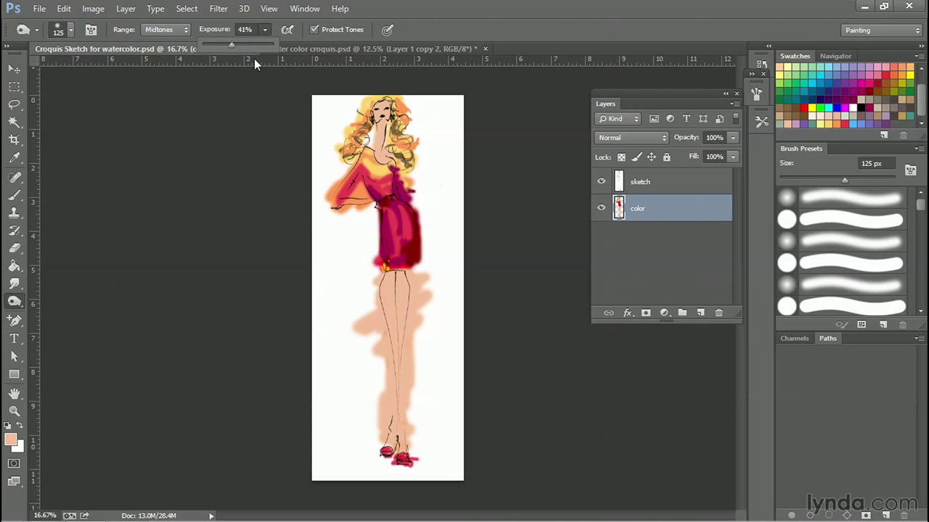
{"action": "left_click", "coordinate": [400, 307]}
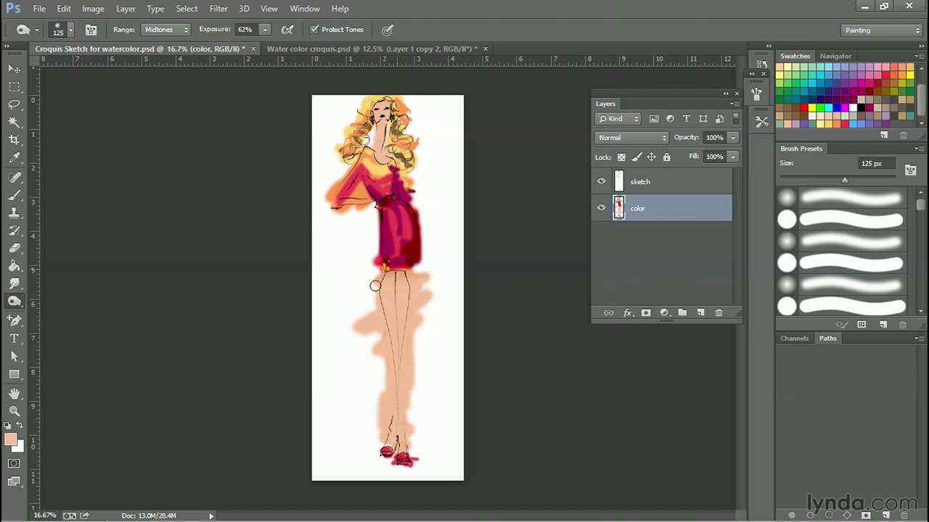
{"action": "mouse_move", "coordinate": [380, 280]}
{"action": "left_mouse_down"}
{"action": "mouse_move", "coordinate": [386, 326]}
{"action": "mouse_move", "coordinate": [379, 298]}
{"action": "mouse_move", "coordinate": [403, 301]}
{"action": "mouse_move", "coordinate": [400, 430]}
{"action": "mouse_move", "coordinate": [388, 379]}
{"action": "left_mouse_up"}
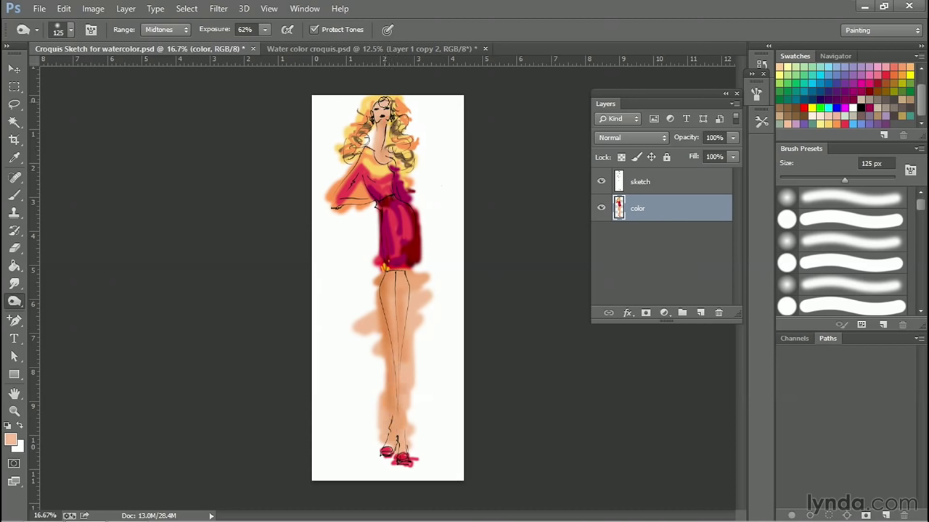
- Pick a pinkish red, set a 90 px brush at 29% opacity, and zoom in on the face
{"action": "left_click", "coordinate": [880, 75]}
{"action": "key", "text": "bracketleft"}
{"action": "key", "text": "bracketleft"}
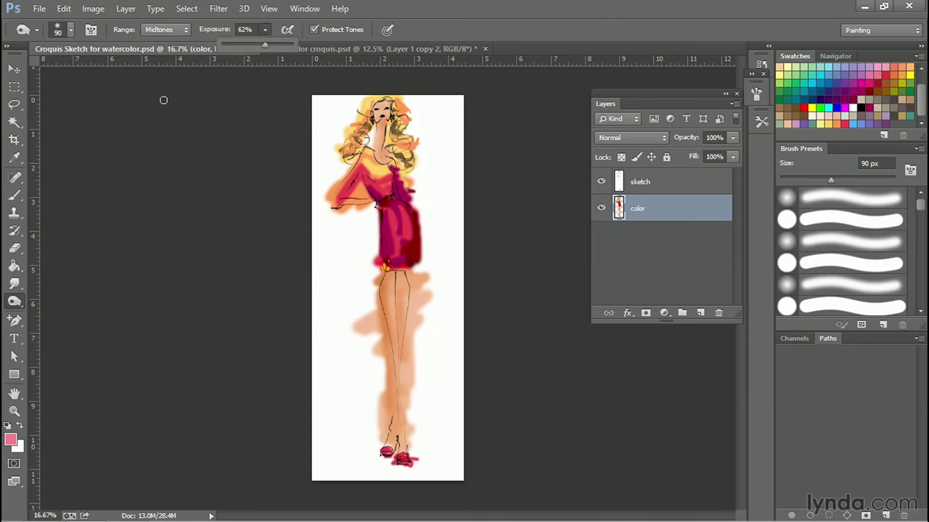
{"action": "left_click", "coordinate": [13, 195]}
{"action": "left_click", "coordinate": [285, 30]}
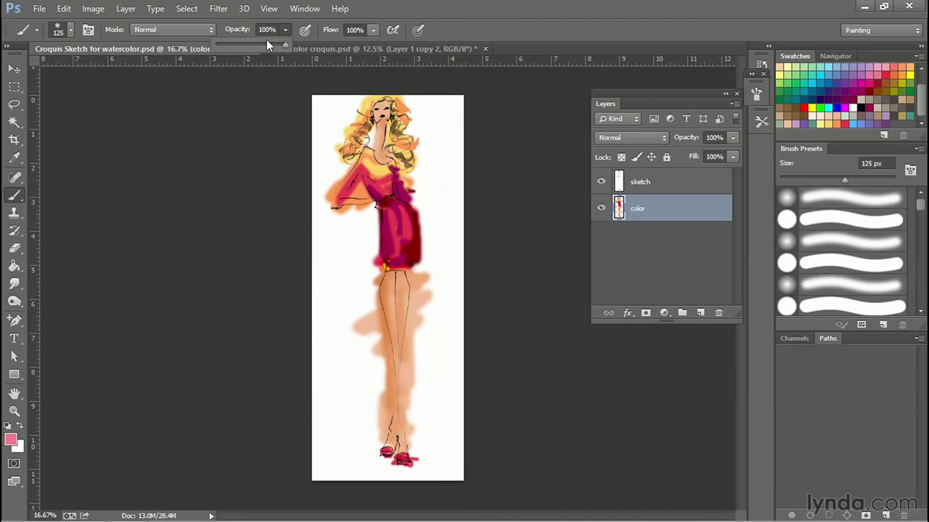
{"action": "left_click", "coordinate": [13, 411]}
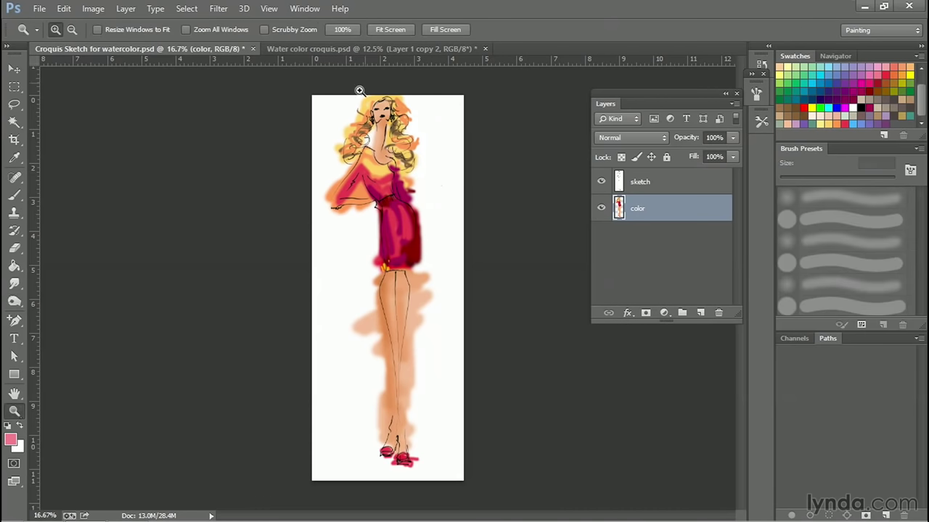
{"action": "left_click_drag", "start_coordinate": [340, 98], "coordinate": [454, 171]}
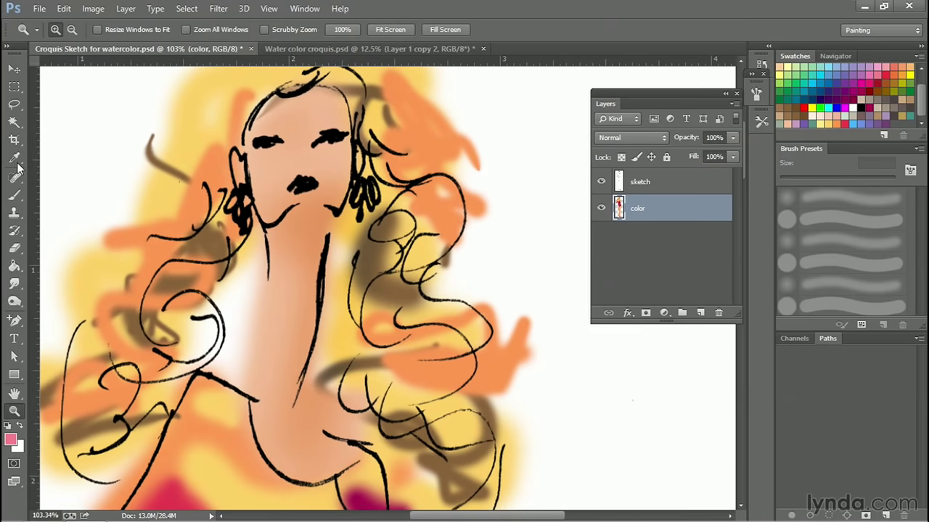
- Dab pink blush on both cheeks, then zoom back out to the whole figure
{"action": "left_click", "coordinate": [24, 195]}
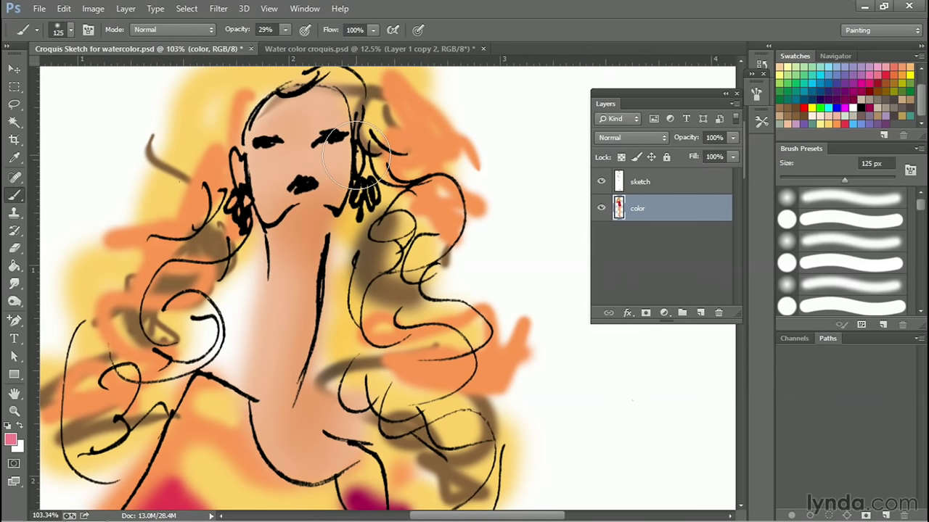
{"action": "mouse_move", "coordinate": [338, 160]}
{"action": "left_mouse_down"}
{"action": "mouse_move", "coordinate": [358, 138]}
{"action": "mouse_move", "coordinate": [344, 161]}
{"action": "mouse_move", "coordinate": [281, 169]}
{"action": "mouse_move", "coordinate": [263, 151]}
{"action": "mouse_move", "coordinate": [269, 162]}
{"action": "mouse_move", "coordinate": [349, 149]}
{"action": "mouse_move", "coordinate": [327, 156]}
{"action": "left_mouse_up"}
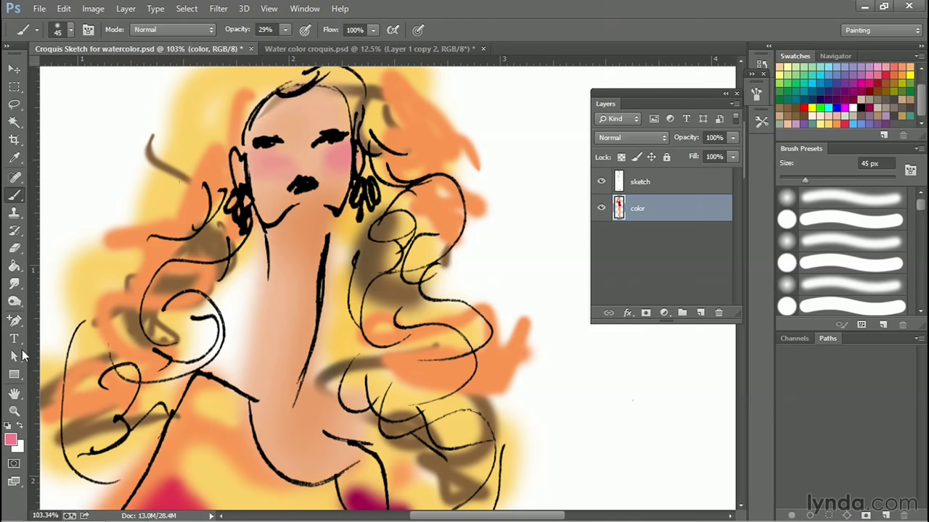
{"action": "left_click", "coordinate": [15, 411]}
{"action": "left_click", "coordinate": [383, 323], "text": "alt"}
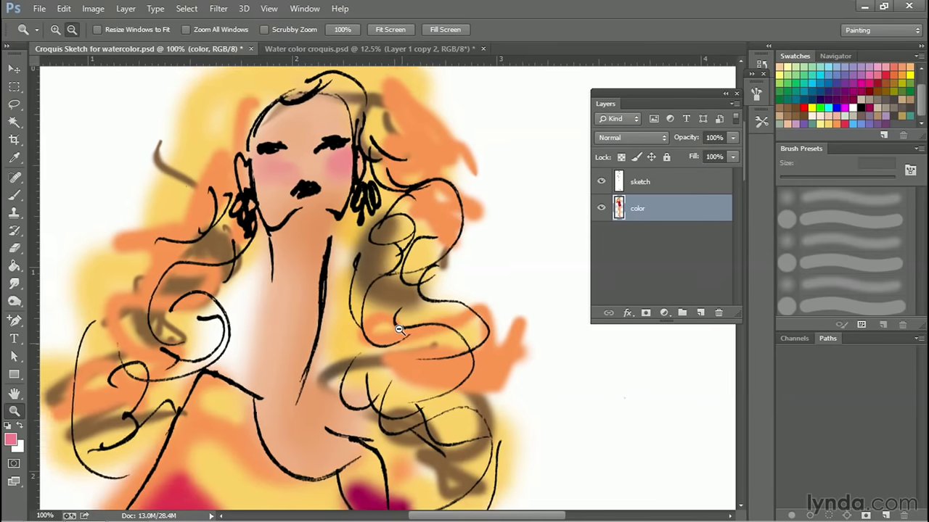
{"action": "left_click", "coordinate": [414, 332], "text": "alt"}
{"action": "left_click", "coordinate": [413, 332], "text": "alt"}
{"action": "left_click", "coordinate": [414, 332], "text": "alt"}
{"action": "left_click", "coordinate": [414, 333], "text": "alt"}
{"action": "left_click", "coordinate": [414, 332], "text": "alt"}
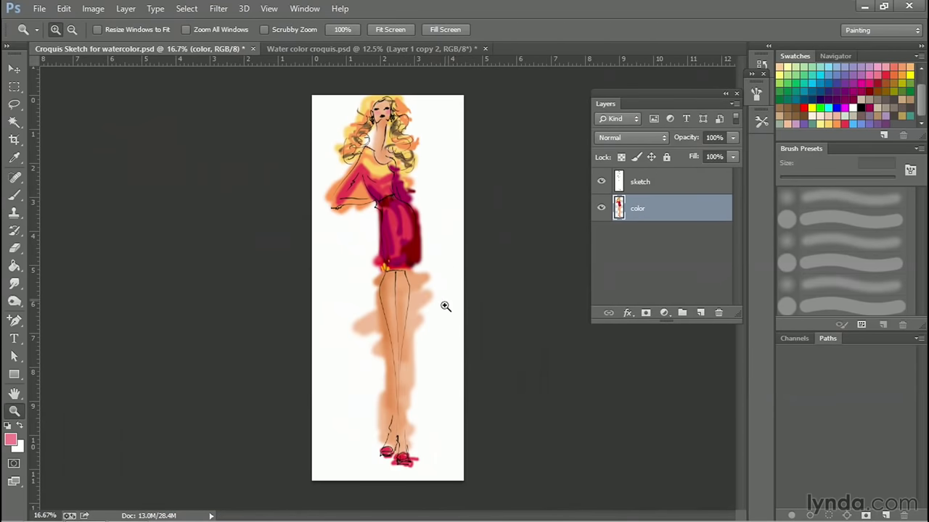
- Apply Filter > Blur > Gaussian Blur with a 20.9-pixel radius to the color layer
{"action": "left_click", "coordinate": [244, 8]}
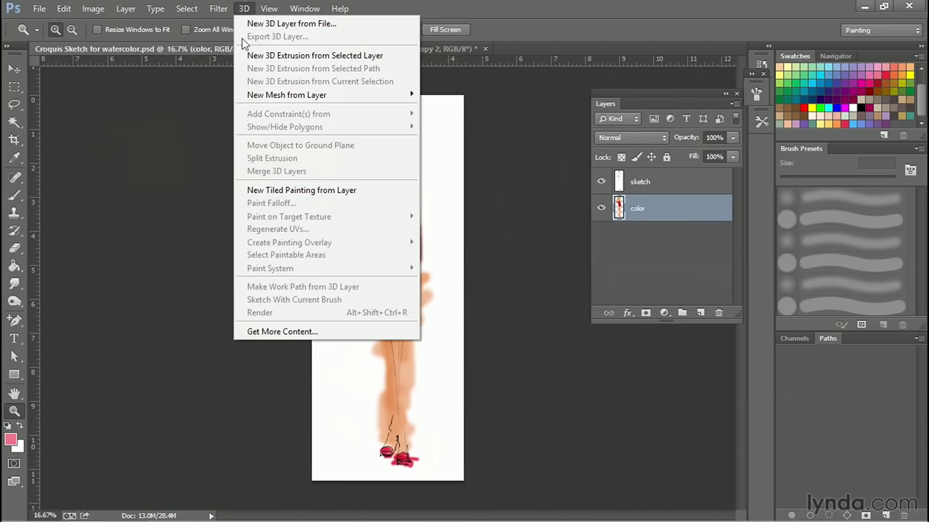
{"action": "mouse_move", "coordinate": [219, 9]}
{"action": "mouse_move", "coordinate": [272, 160]}
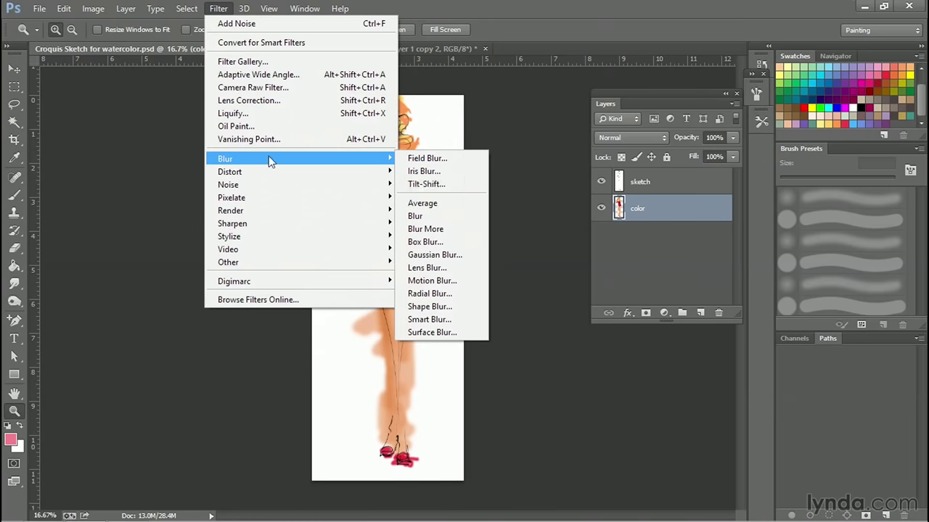
{"action": "left_click", "coordinate": [442, 255]}
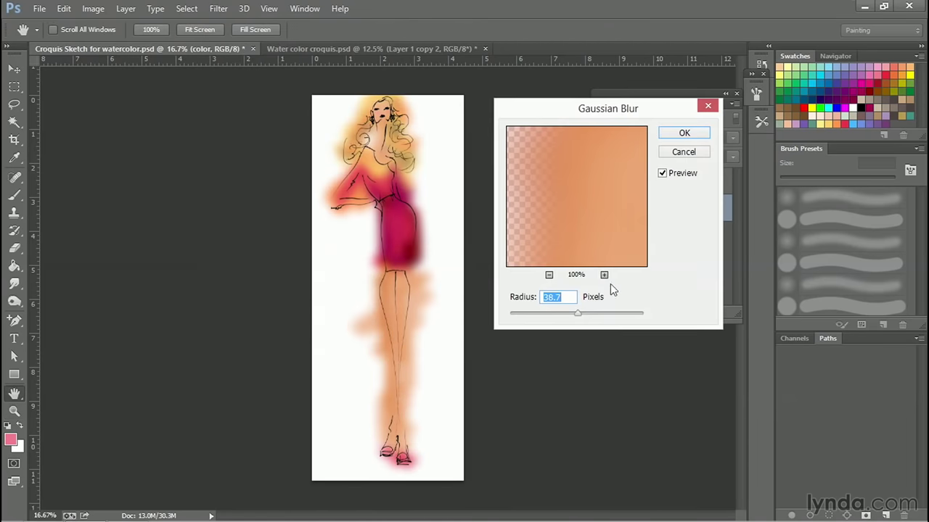
{"action": "mouse_move", "coordinate": [578, 314]}
{"action": "left_mouse_down"}
{"action": "mouse_move", "coordinate": [563, 316]}
{"action": "mouse_move", "coordinate": [570, 322]}
{"action": "left_mouse_up"}
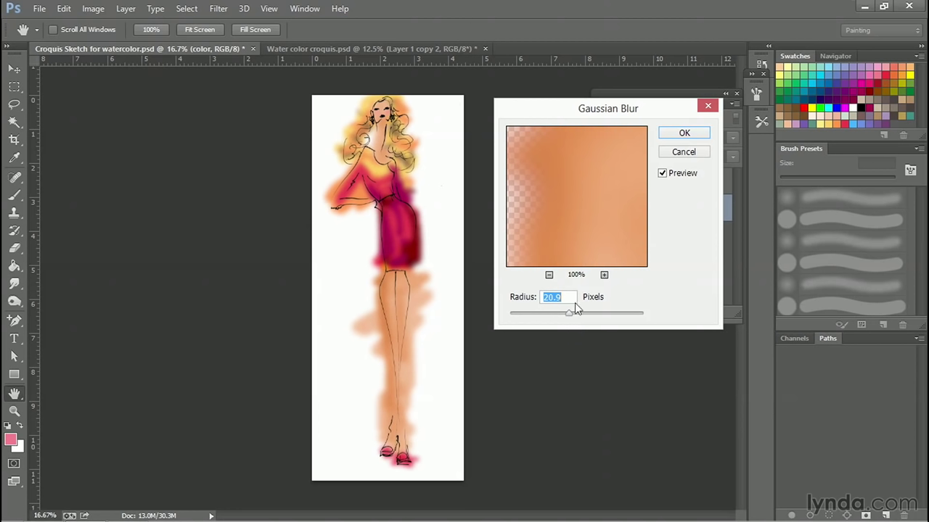
{"action": "left_click", "coordinate": [684, 133]}
{"action": "key", "text": "z"}
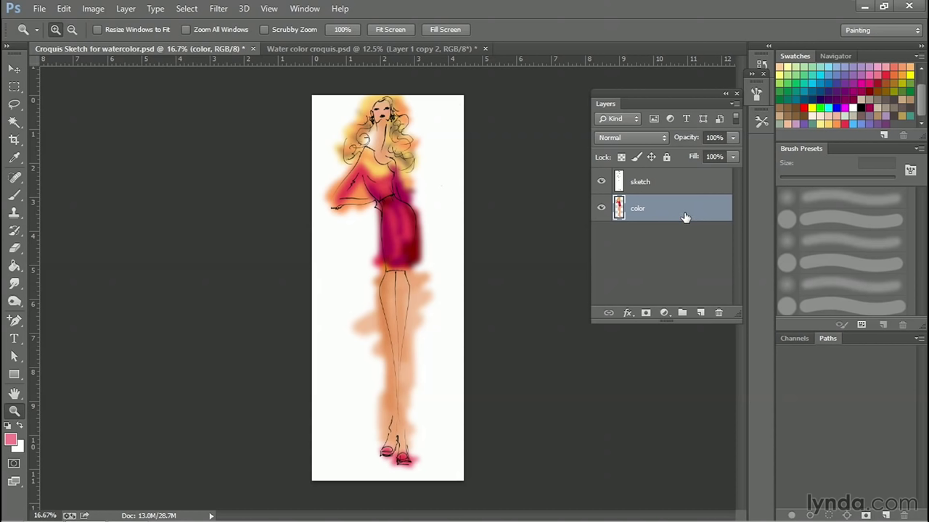
- Alt-add a black hide-all mask to the color layer so only the pencil sketch shows
{"action": "key", "text": "alt"}
{"action": "left_click", "coordinate": [645, 313], "text": "alt"}
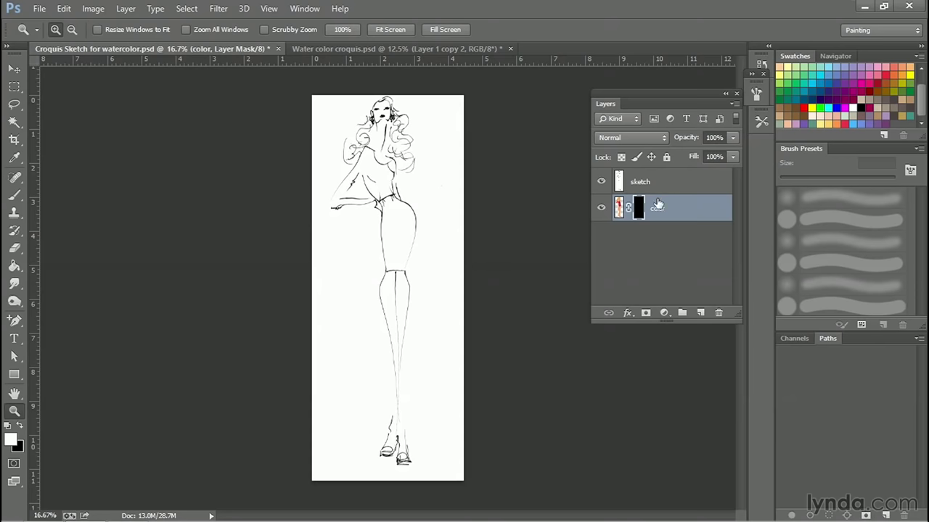
- Select the Brush tool and append the Wet Media Brushes library to the brush presets
{"action": "left_click", "coordinate": [13, 196]}
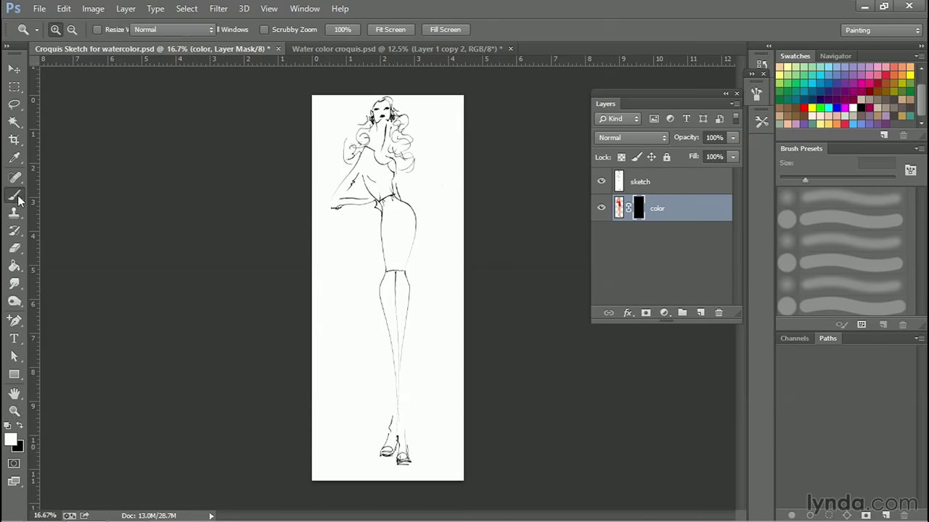
{"action": "right_click", "coordinate": [13, 195]}
{"action": "left_click", "coordinate": [72, 31]}
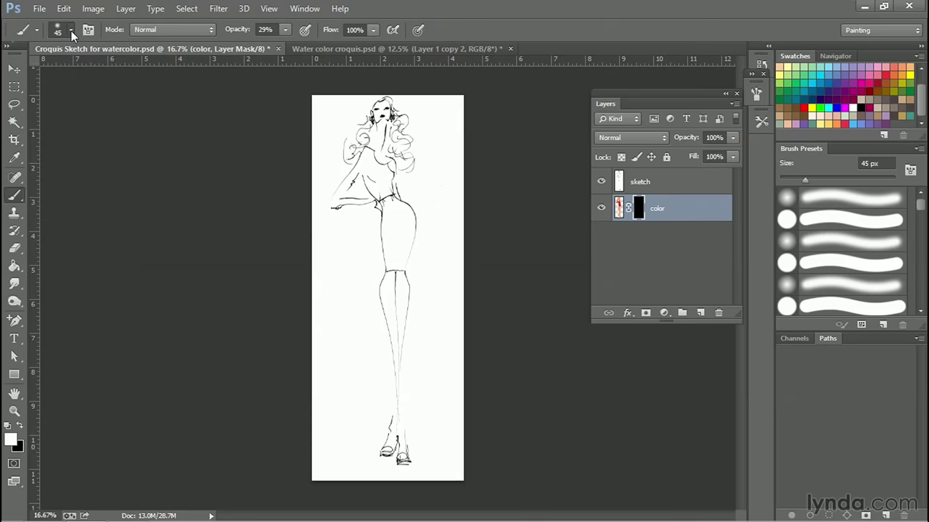
{"action": "left_click", "coordinate": [71, 31]}
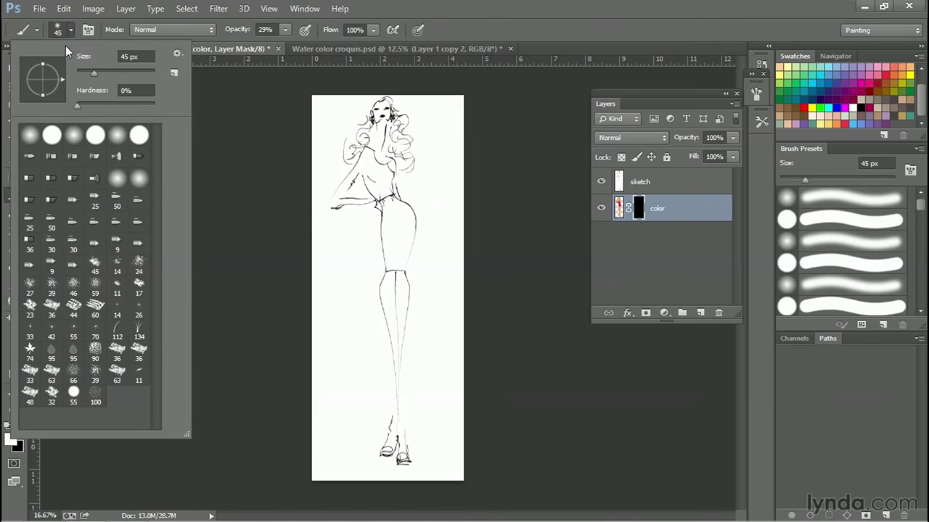
{"action": "left_click", "coordinate": [71, 30]}
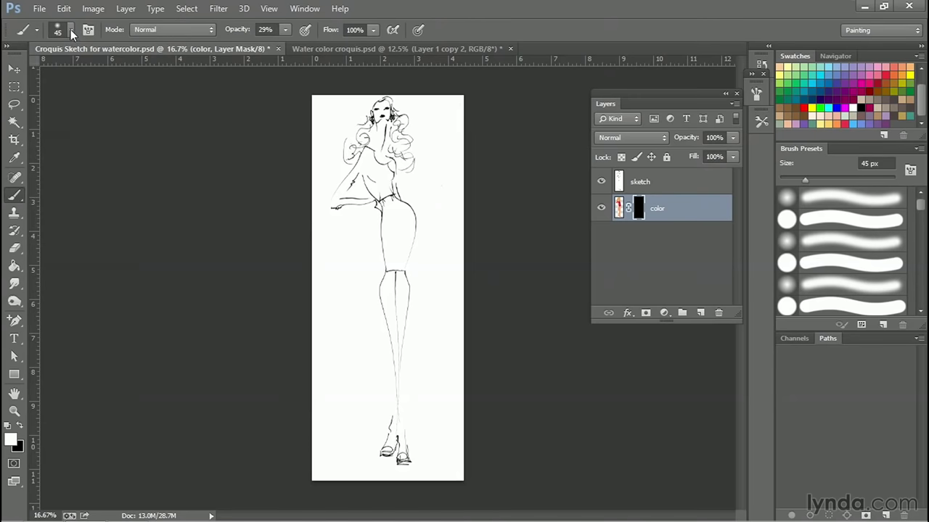
{"action": "left_click", "coordinate": [72, 32]}
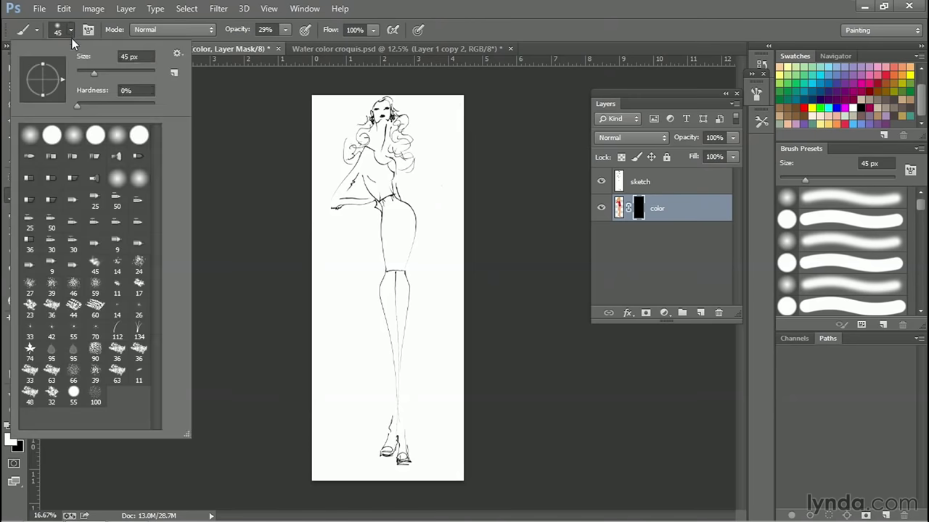
{"action": "left_click", "coordinate": [178, 54]}
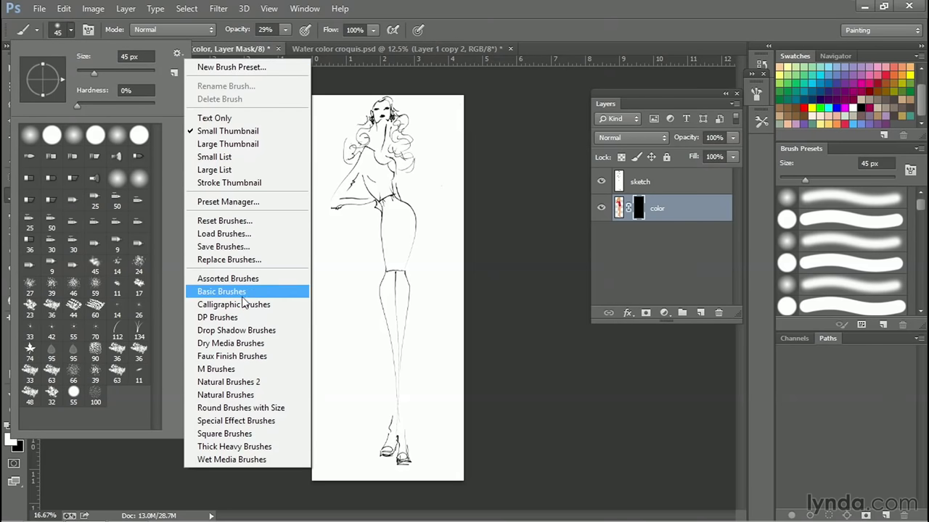
{"action": "left_click", "coordinate": [233, 459]}
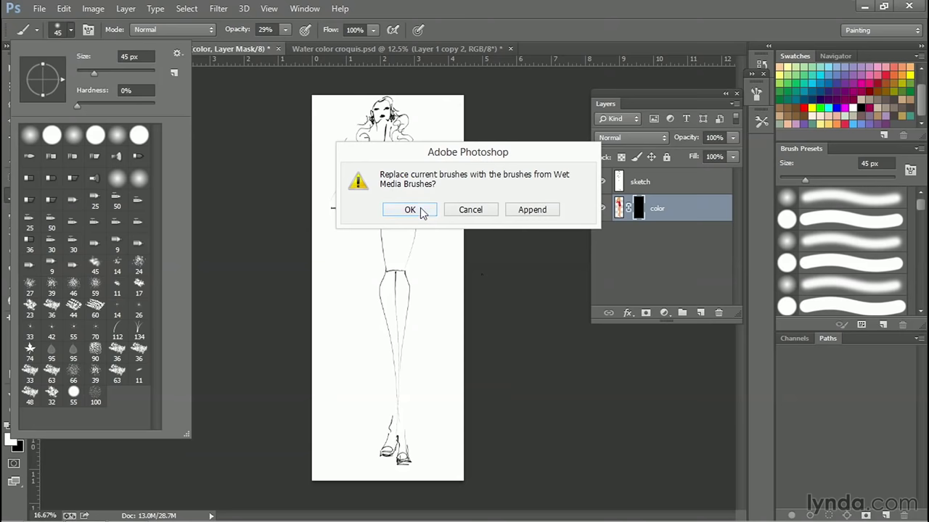
{"action": "left_click", "coordinate": [544, 211]}
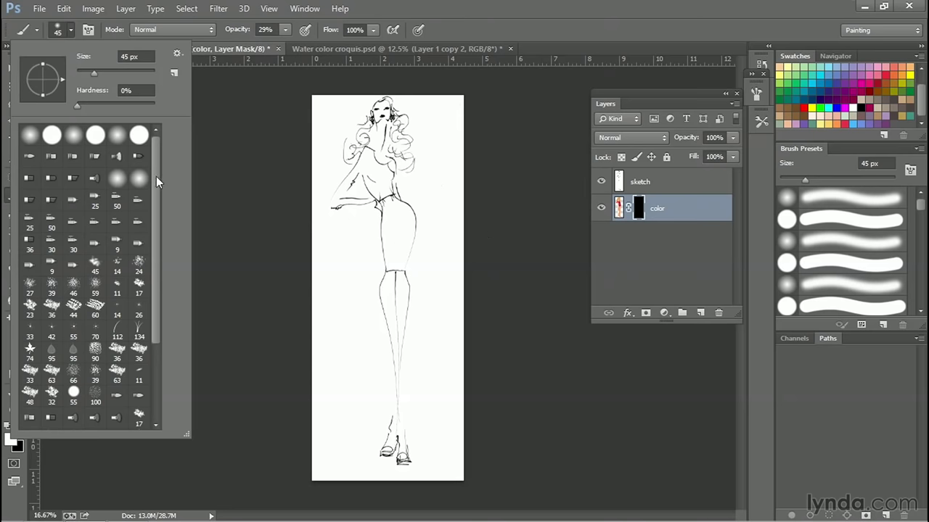
- Show the brush presets as a Large List and choose Watercolor Heavy Medium Tip
{"action": "left_click_drag", "start_coordinate": [156, 177], "coordinate": [155, 272]}
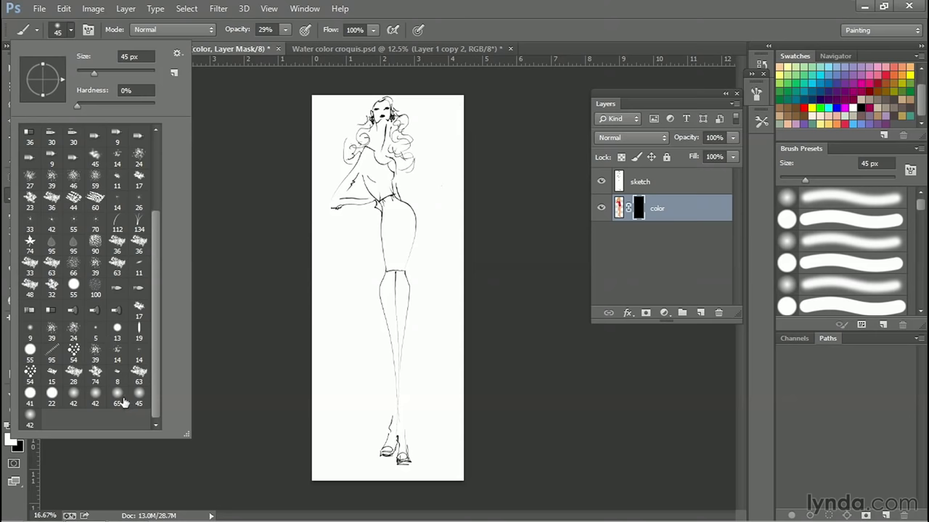
{"action": "left_click", "coordinate": [177, 53]}
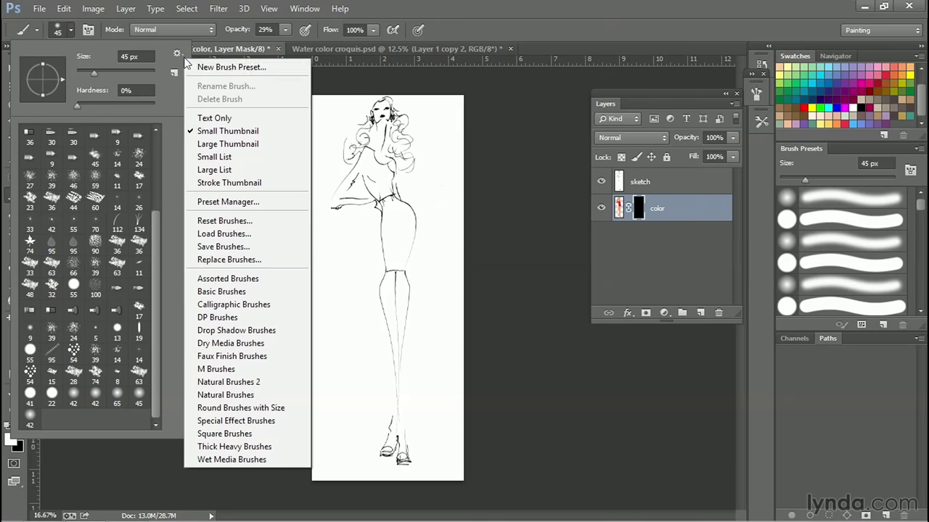
{"action": "left_click", "coordinate": [236, 157]}
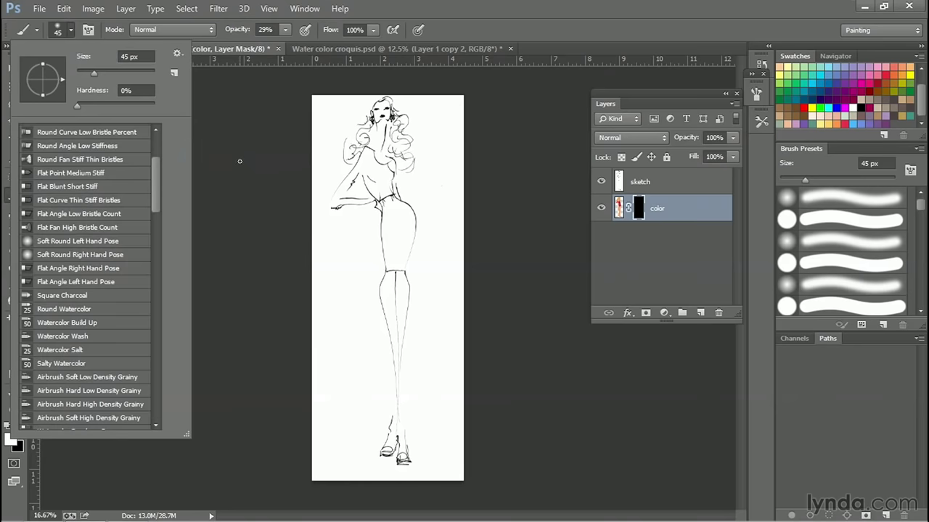
{"action": "left_click", "coordinate": [179, 57]}
{"action": "left_click", "coordinate": [227, 167]}
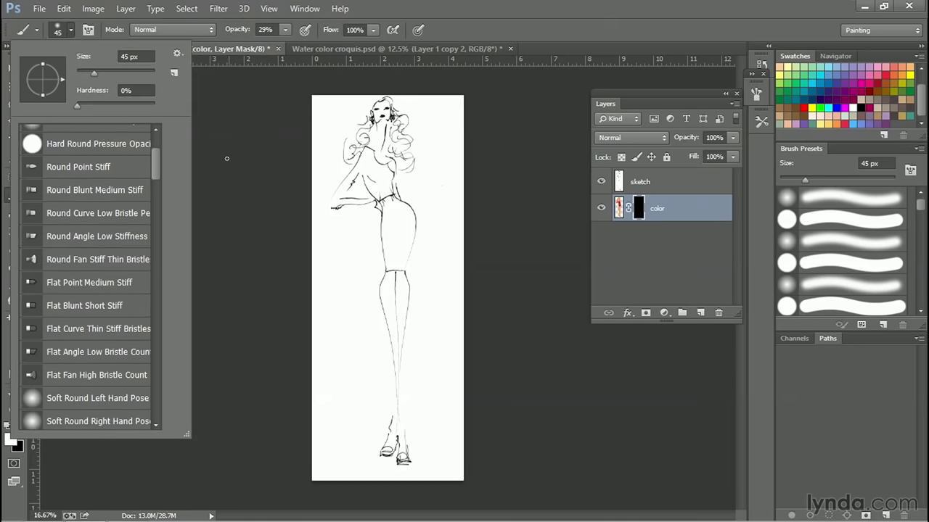
{"action": "left_click_drag", "start_coordinate": [155, 158], "coordinate": [159, 405]}
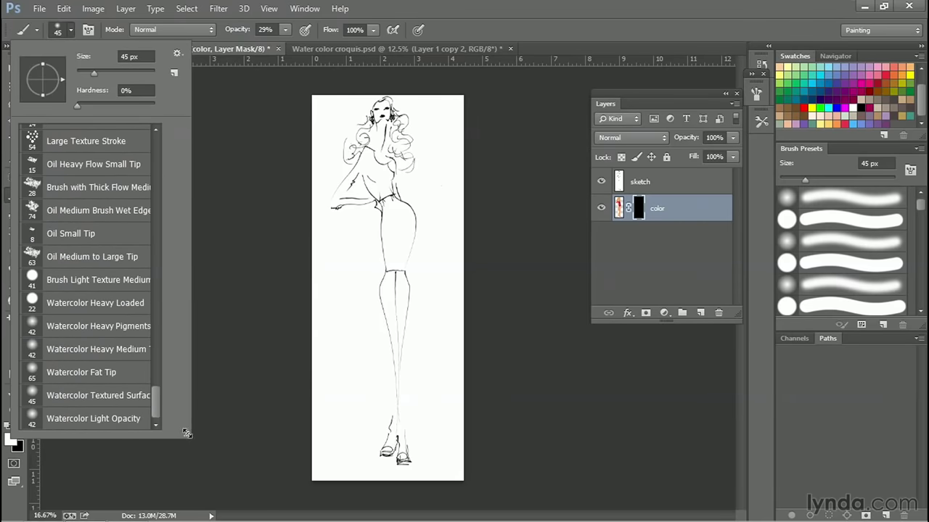
{"action": "left_click_drag", "start_coordinate": [187, 433], "coordinate": [247, 440]}
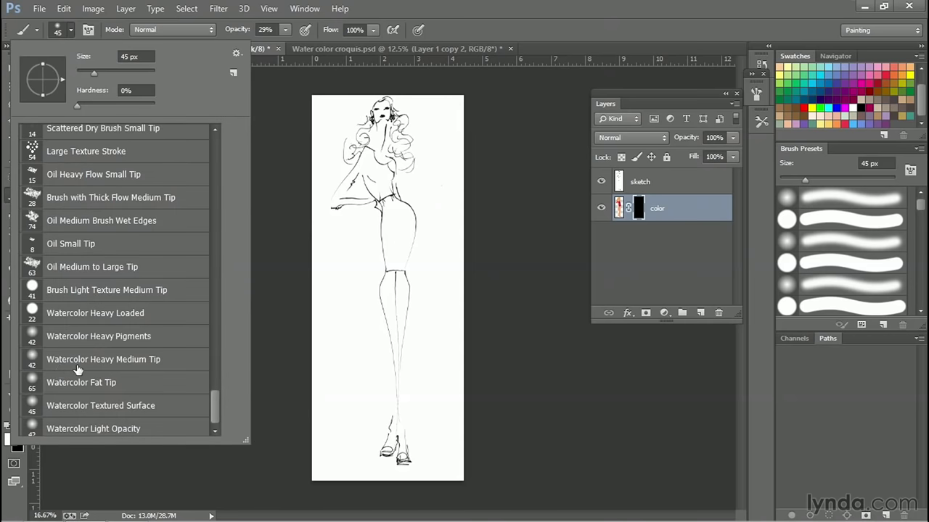
{"action": "left_click", "coordinate": [135, 360]}
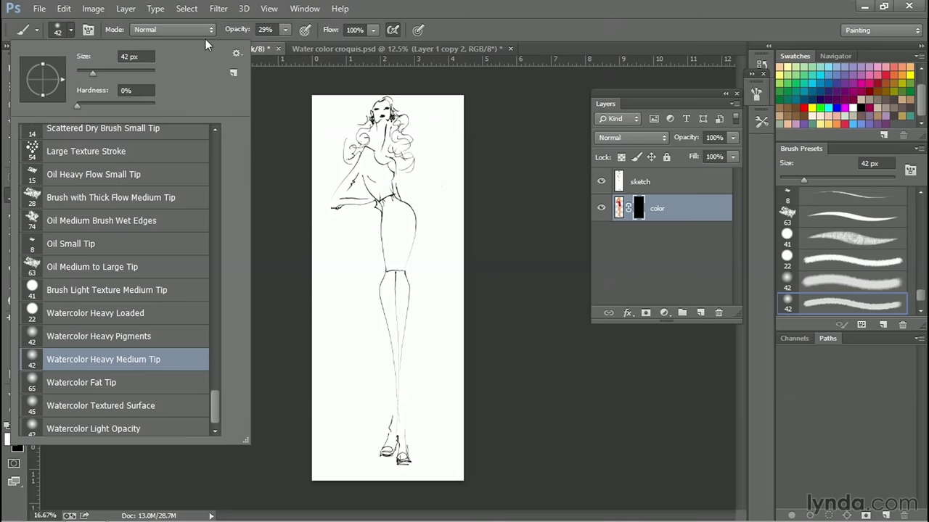
{"action": "left_click", "coordinate": [285, 29]}
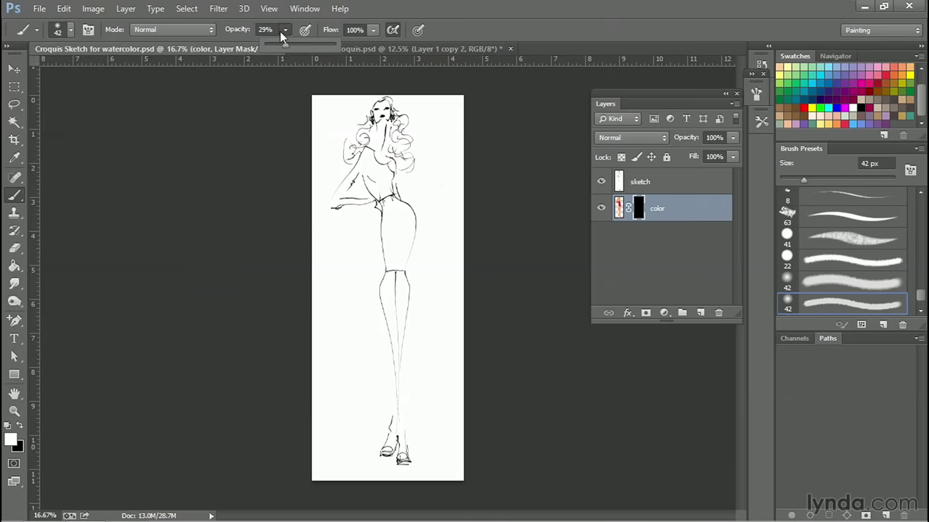
- Set the watercolor brush opacity to 40% and enlarge it to 175 px
{"action": "left_click", "coordinate": [280, 31]}
{"action": "type", "text": "40"}
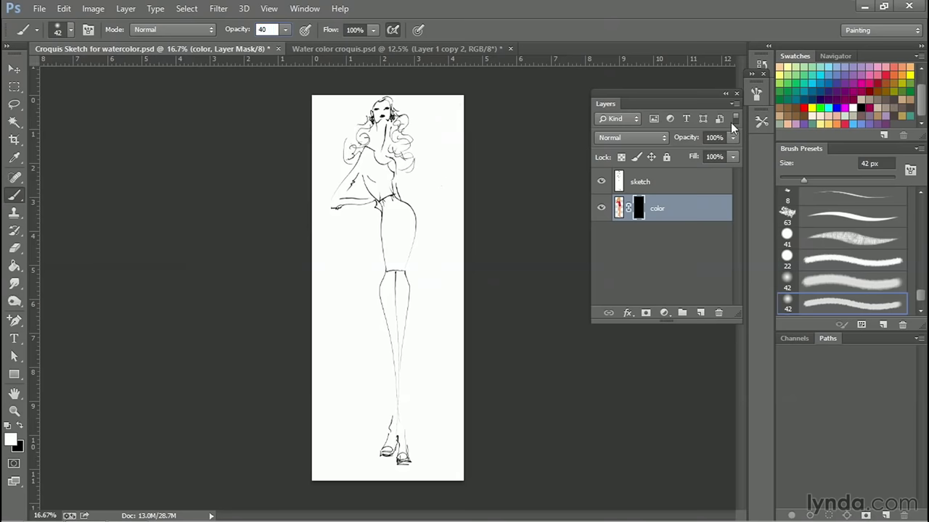
{"action": "key", "text": "F5"}
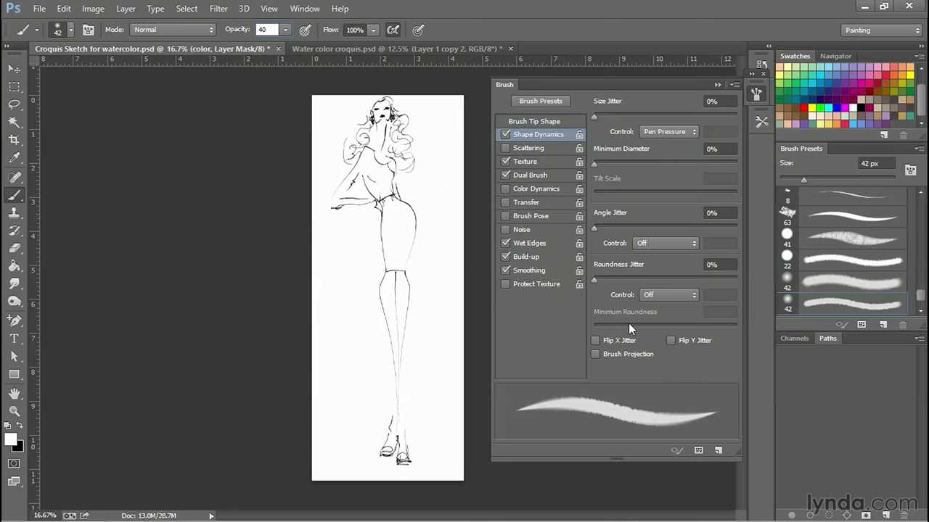
{"action": "left_click", "coordinate": [717, 85]}
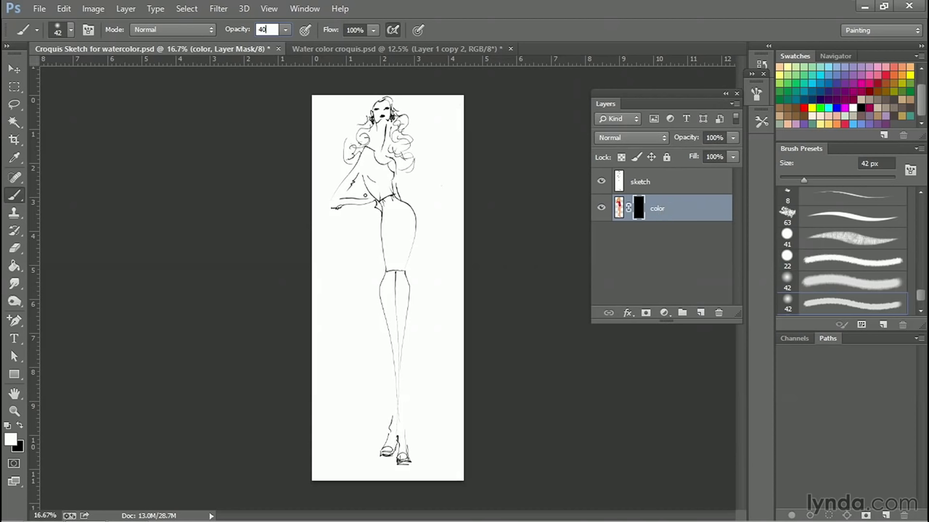
{"action": "key", "text": "Return"}
{"action": "key", "text": "bracketright"}
{"action": "key", "text": "bracketright"}
{"action": "key", "text": "bracketright"}
{"action": "key", "text": "bracketright"}
{"action": "key", "text": "bracketright"}
{"action": "key", "text": "bracketright"}
{"action": "key", "text": "bracketright"}
{"action": "key", "text": "bracketright"}
{"action": "key", "text": "bracketright"}
{"action": "key", "text": "bracketright"}
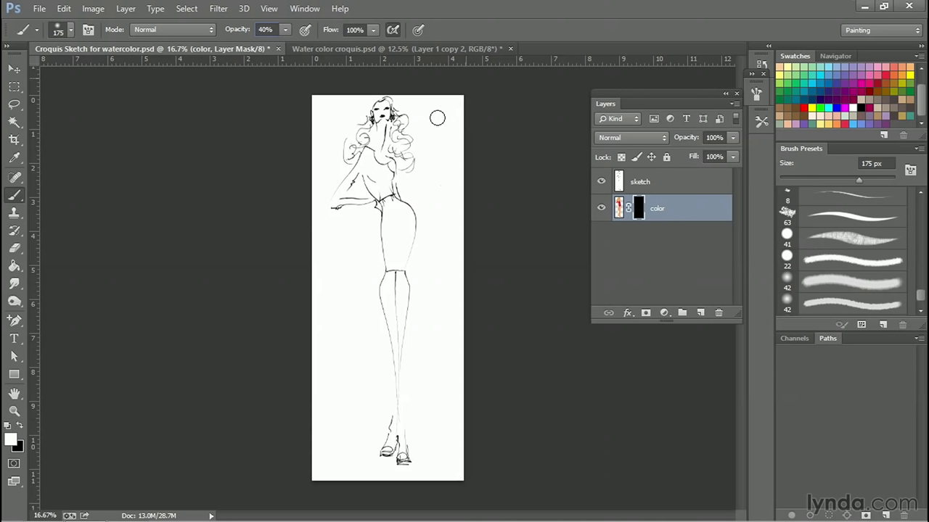
- Paint the hip and skirt down to the hem in pink and wash the legs in peach
{"action": "left_click", "coordinate": [391, 214]}
{"action": "mouse_move", "coordinate": [390, 214]}
{"action": "left_mouse_down"}
{"action": "mouse_move", "coordinate": [386, 247]}
{"action": "mouse_move", "coordinate": [409, 213]}
{"action": "mouse_move", "coordinate": [403, 226]}
{"action": "mouse_move", "coordinate": [390, 205]}
{"action": "mouse_move", "coordinate": [390, 260]}
{"action": "mouse_move", "coordinate": [394, 252]}
{"action": "left_mouse_up"}
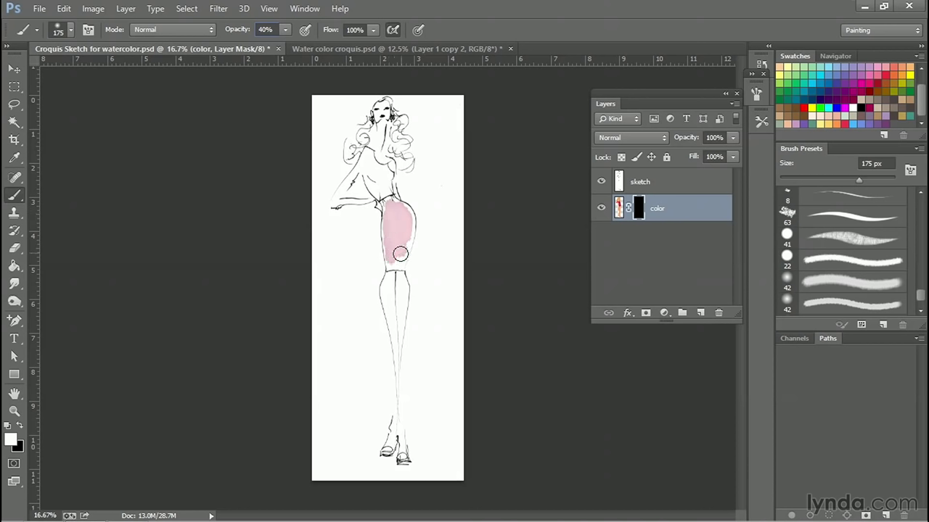
{"action": "mouse_move", "coordinate": [399, 253]}
{"action": "left_mouse_down"}
{"action": "mouse_move", "coordinate": [403, 208]}
{"action": "mouse_move", "coordinate": [411, 239]}
{"action": "mouse_move", "coordinate": [408, 215]}
{"action": "mouse_move", "coordinate": [399, 269]}
{"action": "mouse_move", "coordinate": [406, 226]}
{"action": "mouse_move", "coordinate": [410, 238]}
{"action": "mouse_move", "coordinate": [394, 195]}
{"action": "mouse_move", "coordinate": [415, 213]}
{"action": "mouse_move", "coordinate": [405, 263]}
{"action": "mouse_move", "coordinate": [410, 220]}
{"action": "mouse_move", "coordinate": [402, 207]}
{"action": "mouse_move", "coordinate": [412, 235]}
{"action": "mouse_move", "coordinate": [404, 257]}
{"action": "mouse_move", "coordinate": [415, 222]}
{"action": "mouse_move", "coordinate": [407, 233]}
{"action": "mouse_move", "coordinate": [413, 213]}
{"action": "mouse_move", "coordinate": [403, 262]}
{"action": "mouse_move", "coordinate": [410, 243]}
{"action": "mouse_move", "coordinate": [400, 206]}
{"action": "mouse_move", "coordinate": [404, 254]}
{"action": "mouse_move", "coordinate": [412, 213]}
{"action": "mouse_move", "coordinate": [396, 260]}
{"action": "mouse_move", "coordinate": [405, 206]}
{"action": "mouse_move", "coordinate": [405, 261]}
{"action": "left_mouse_up"}
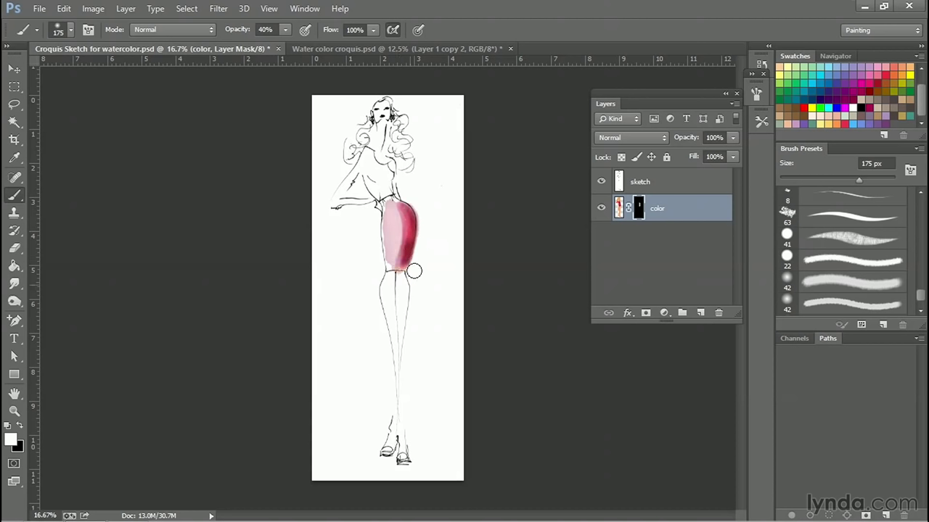
{"action": "mouse_move", "coordinate": [414, 271]}
{"action": "left_mouse_down"}
{"action": "mouse_move", "coordinate": [387, 288]}
{"action": "mouse_move", "coordinate": [395, 354]}
{"action": "mouse_move", "coordinate": [404, 313]}
{"action": "mouse_move", "coordinate": [396, 336]}
{"action": "left_mouse_up"}
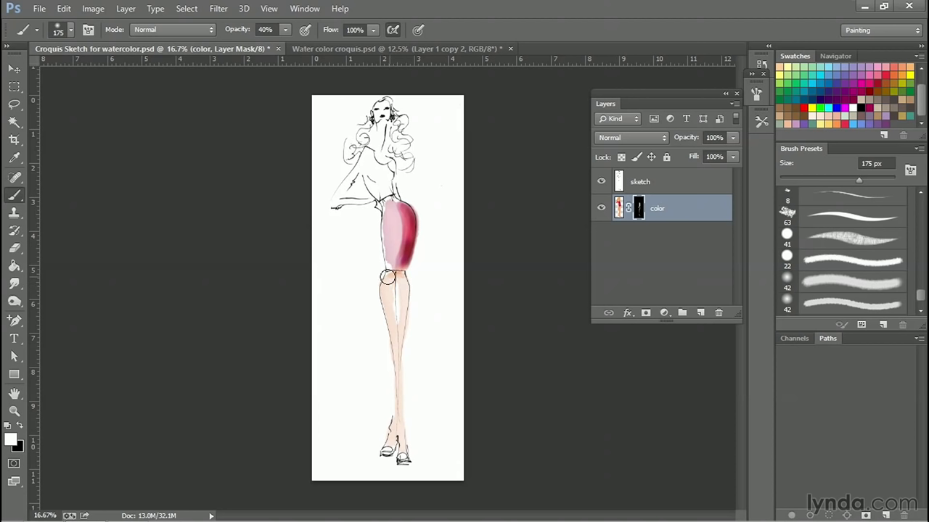
{"action": "mouse_move", "coordinate": [387, 277]}
{"action": "left_mouse_down"}
{"action": "mouse_move", "coordinate": [407, 293]}
{"action": "mouse_move", "coordinate": [386, 281]}
{"action": "mouse_move", "coordinate": [389, 347]}
{"action": "left_mouse_up"}
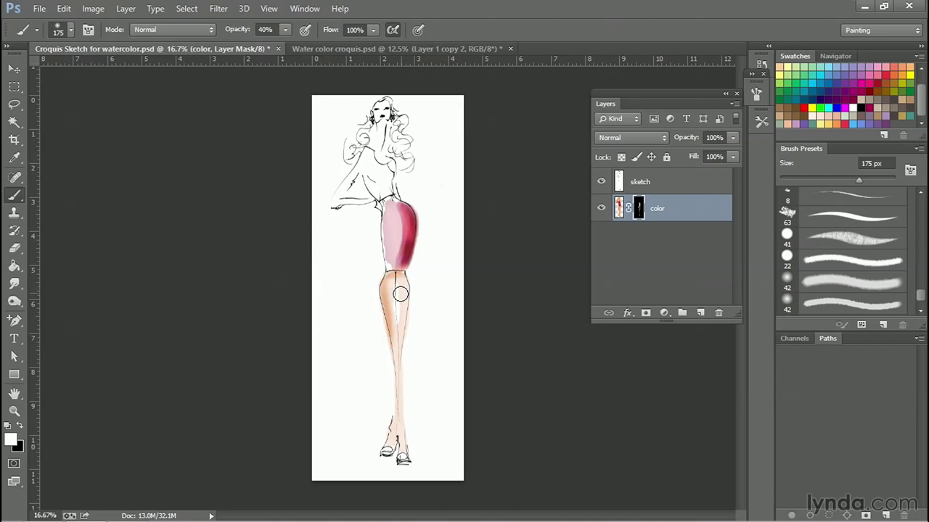
- Paint the right shoe pink with a smaller brush, then deepen the skirt's left side at 125 px
{"action": "key", "text": "bracketleft"}
{"action": "key", "text": "bracketleft"}
{"action": "key", "text": "bracketleft"}
{"action": "key", "text": "bracketleft"}
{"action": "key", "text": "bracketleft"}
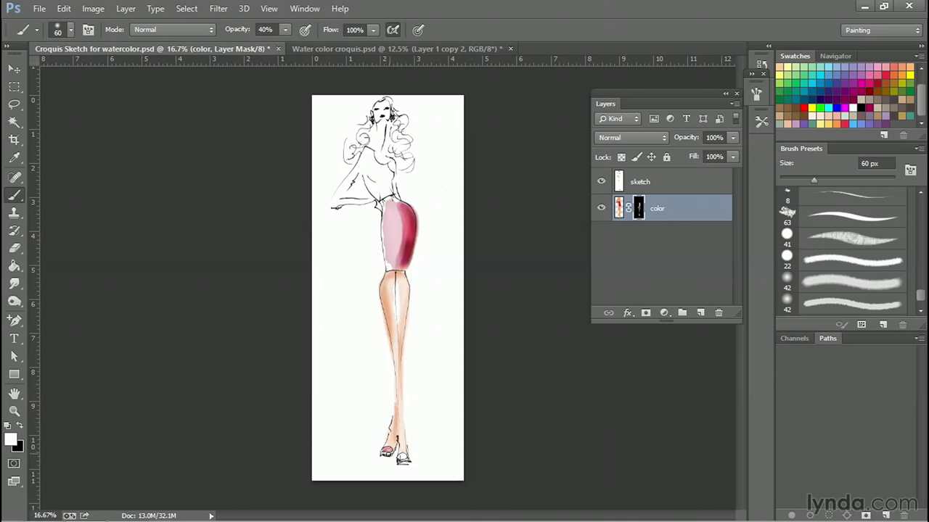
{"action": "left_click_drag", "start_coordinate": [390, 451], "coordinate": [398, 450]}
{"action": "key", "text": "bracketright"}
{"action": "key", "text": "bracketright"}
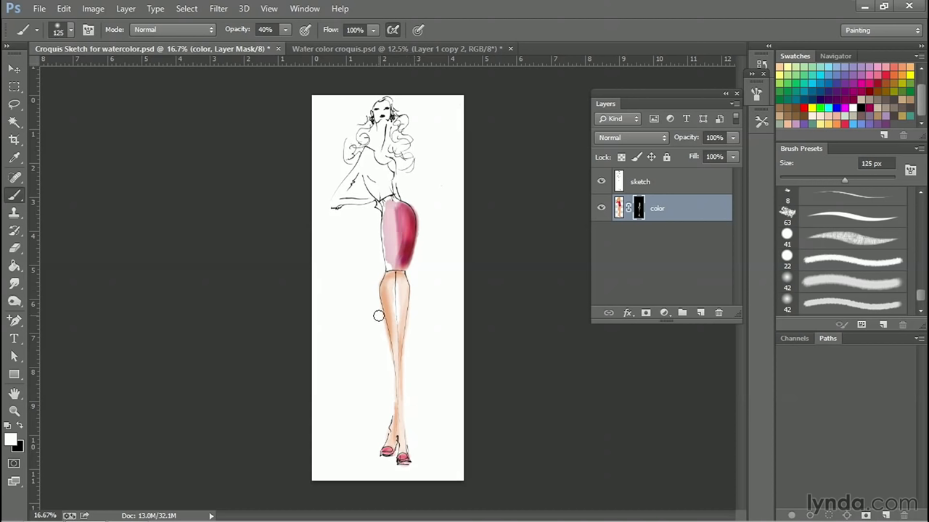
{"action": "left_click_drag", "start_coordinate": [383, 212], "coordinate": [401, 250]}
{"action": "mouse_move", "coordinate": [382, 203]}
{"action": "left_mouse_down"}
{"action": "mouse_move", "coordinate": [398, 203]}
{"action": "mouse_move", "coordinate": [389, 246]}
{"action": "left_mouse_up"}
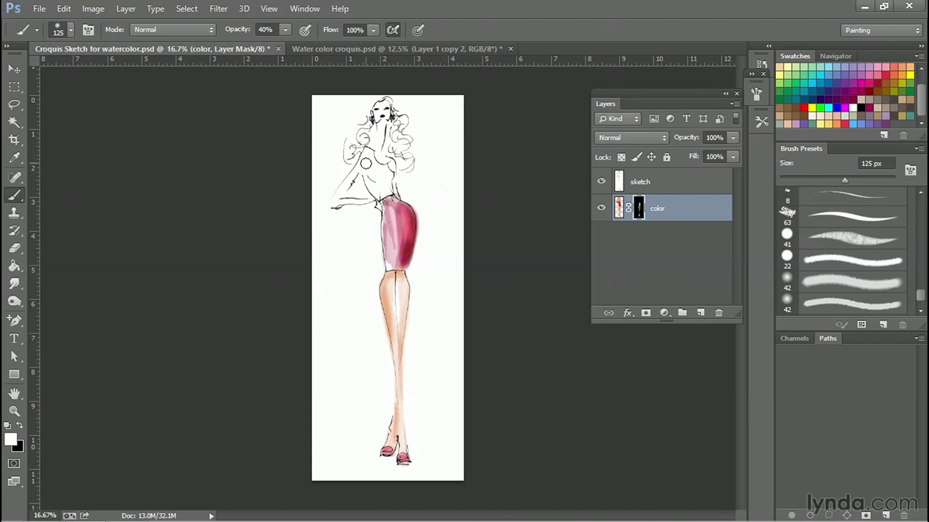
{"action": "key", "text": "bracketright"}
{"action": "key", "text": "bracketright"}
- Paint the raised arm and right torso pale pink and the hair pale beige, then shrink the brush to 90 px
{"action": "mouse_move", "coordinate": [363, 158]}
{"action": "left_mouse_down"}
{"action": "mouse_move", "coordinate": [335, 207]}
{"action": "mouse_move", "coordinate": [378, 203]}
{"action": "left_mouse_up"}
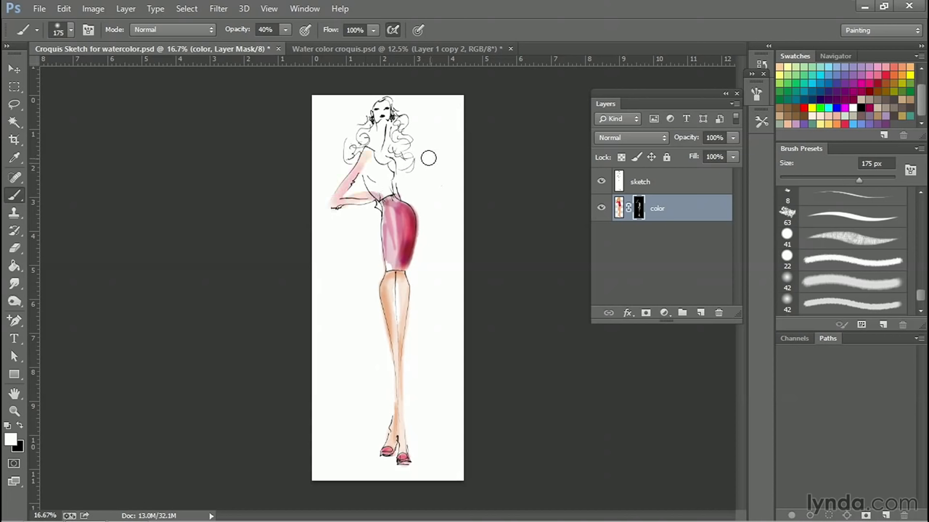
{"action": "mouse_move", "coordinate": [399, 161]}
{"action": "left_mouse_down"}
{"action": "mouse_move", "coordinate": [401, 202]}
{"action": "mouse_move", "coordinate": [402, 148]}
{"action": "mouse_move", "coordinate": [375, 180]}
{"action": "mouse_move", "coordinate": [367, 174]}
{"action": "mouse_move", "coordinate": [389, 189]}
{"action": "left_mouse_up"}
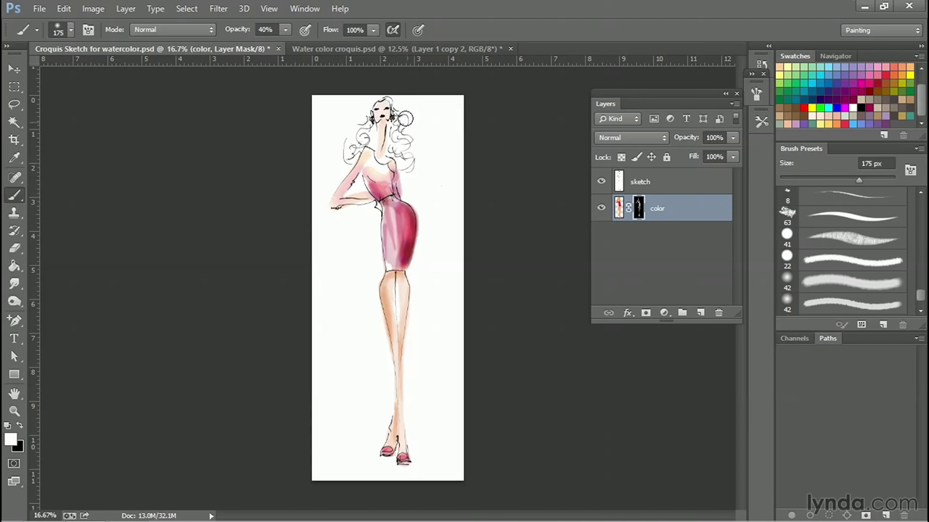
{"action": "mouse_move", "coordinate": [400, 120]}
{"action": "left_mouse_down"}
{"action": "mouse_move", "coordinate": [408, 156]}
{"action": "mouse_move", "coordinate": [363, 119]}
{"action": "mouse_move", "coordinate": [346, 155]}
{"action": "mouse_move", "coordinate": [374, 99]}
{"action": "mouse_move", "coordinate": [394, 111]}
{"action": "mouse_move", "coordinate": [399, 165]}
{"action": "mouse_move", "coordinate": [415, 168]}
{"action": "mouse_move", "coordinate": [405, 117]}
{"action": "mouse_move", "coordinate": [401, 150]}
{"action": "mouse_move", "coordinate": [398, 138]}
{"action": "mouse_move", "coordinate": [354, 147]}
{"action": "mouse_move", "coordinate": [356, 133]}
{"action": "mouse_move", "coordinate": [335, 158]}
{"action": "mouse_move", "coordinate": [349, 161]}
{"action": "mouse_move", "coordinate": [370, 145]}
{"action": "left_mouse_up"}
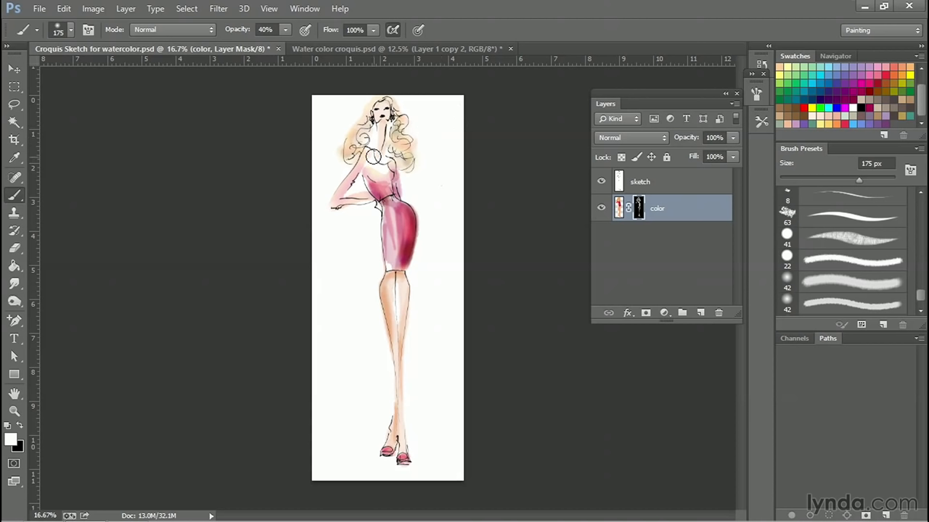
{"action": "key", "text": "bracketleft"}
{"action": "key", "text": "bracketleft"}
{"action": "key", "text": "bracketleft"}
{"action": "key", "text": "bracketleft"}
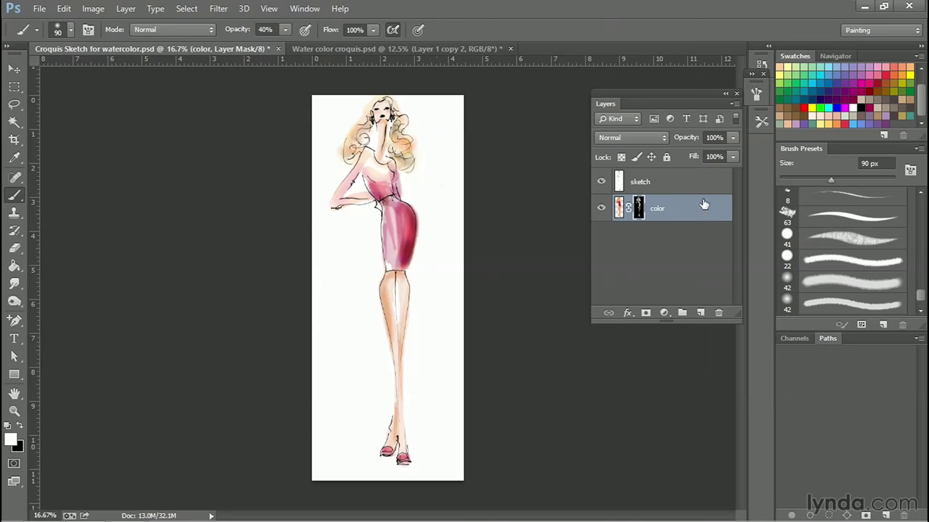
- Create Layer 1 beneath the color layer and pick orange as the paint colour
{"action": "left_click", "coordinate": [700, 312]}
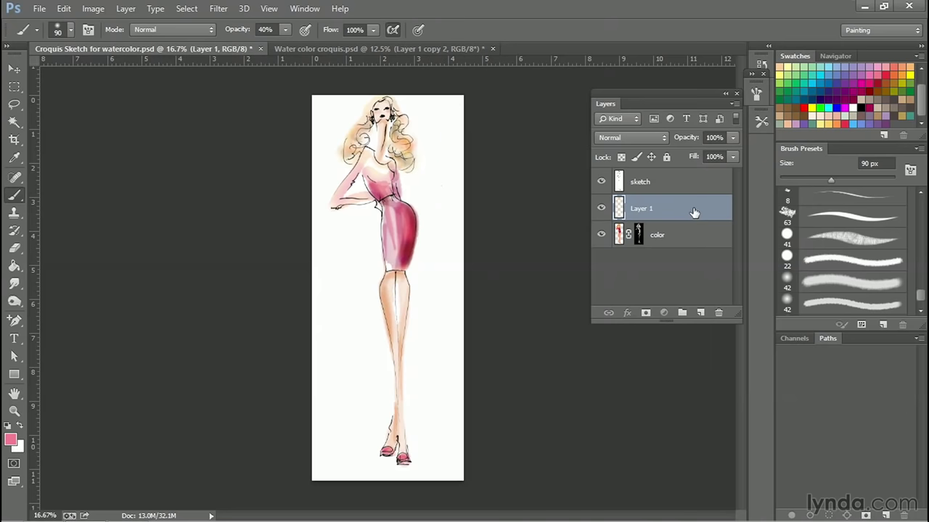
{"action": "left_click_drag", "start_coordinate": [695, 212], "coordinate": [704, 302]}
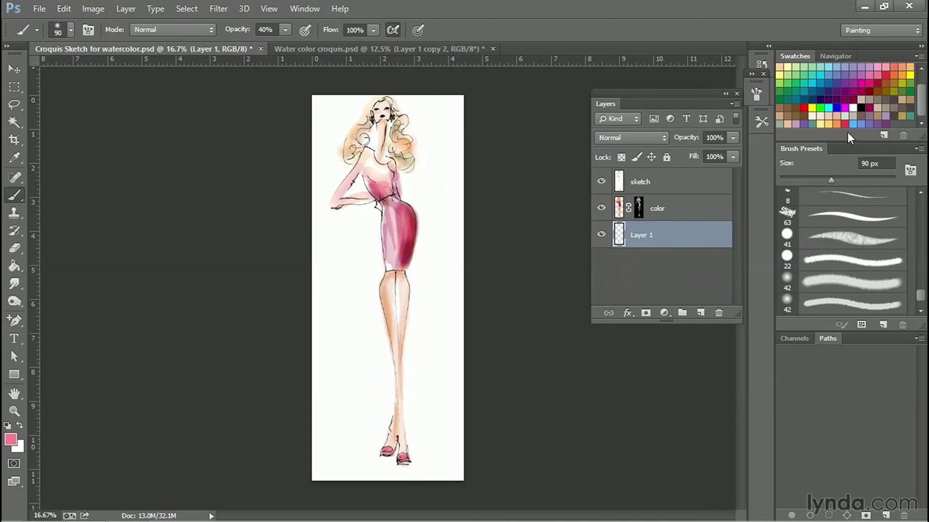
{"action": "left_click", "coordinate": [820, 124]}
{"action": "left_click", "coordinate": [836, 124]}
- Paint a 700 px peach wash around the figure on Layer 1
{"action": "key", "text": "bracketright"}
{"action": "key", "text": "bracketright"}
{"action": "key", "text": "bracketright"}
{"action": "key", "text": "bracketright"}
{"action": "key", "text": "bracketright"}
{"action": "key", "text": "bracketright"}
{"action": "key", "text": "bracketright"}
{"action": "key", "text": "bracketright"}
{"action": "key", "text": "bracketright"}
{"action": "key", "text": "bracketright"}
{"action": "key", "text": "bracketright"}
{"action": "key", "text": "bracketright"}
{"action": "key", "text": "bracketright"}
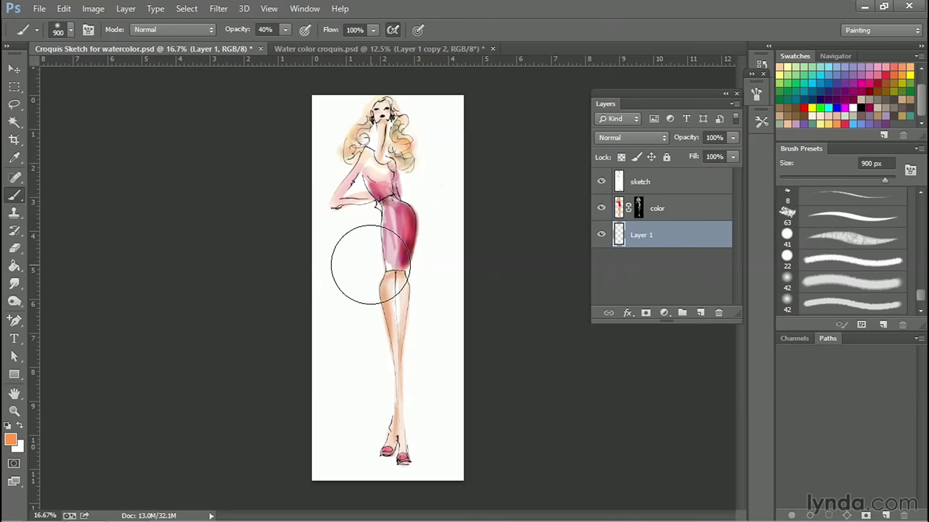
{"action": "key", "text": "bracketleft"}
{"action": "key", "text": "bracketleft"}
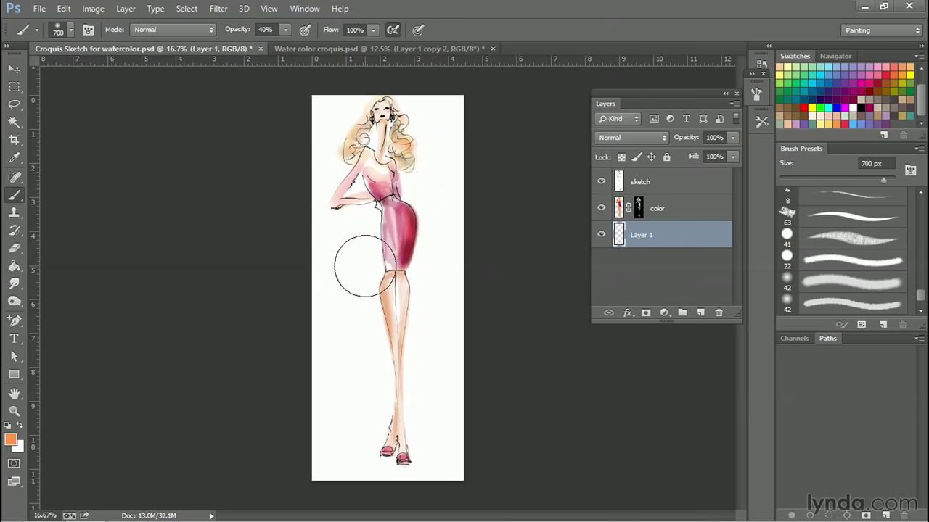
{"action": "mouse_move", "coordinate": [361, 191]}
{"action": "left_mouse_down"}
{"action": "mouse_move", "coordinate": [326, 146]}
{"action": "mouse_move", "coordinate": [323, 177]}
{"action": "mouse_move", "coordinate": [391, 129]}
{"action": "mouse_move", "coordinate": [330, 262]}
{"action": "mouse_move", "coordinate": [393, 222]}
{"action": "mouse_move", "coordinate": [379, 282]}
{"action": "mouse_move", "coordinate": [402, 313]}
{"action": "mouse_move", "coordinate": [377, 435]}
{"action": "left_mouse_up"}
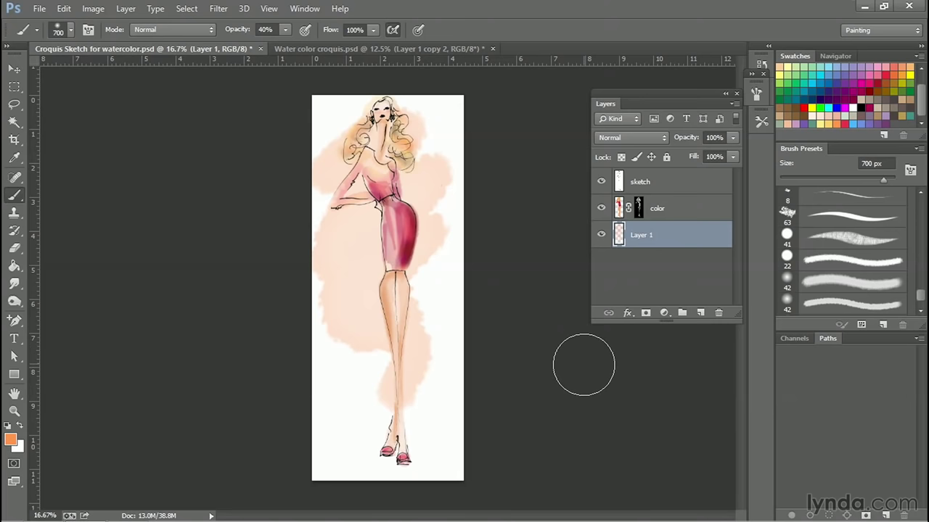
- Add a layer mask to Layer 1 and choose the Soft Round Pressure Size brush
{"action": "left_click", "coordinate": [645, 314]}
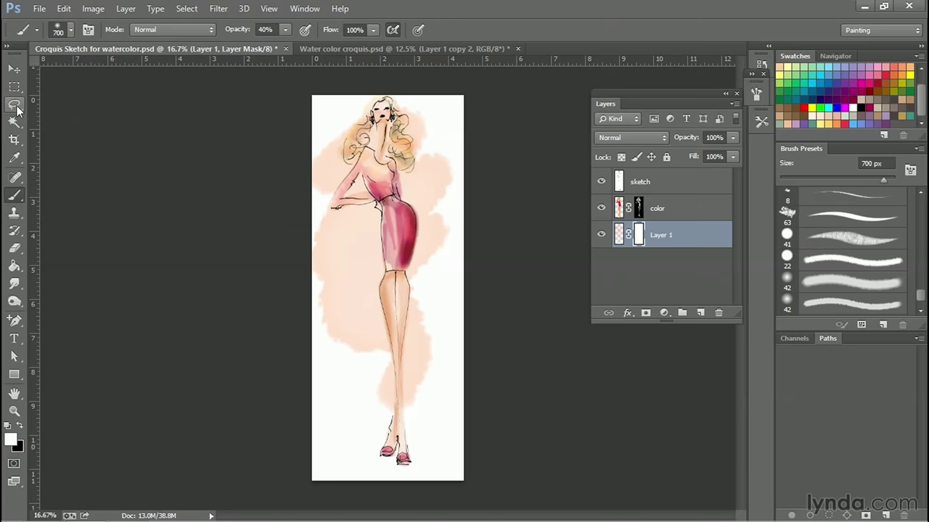
{"action": "left_click", "coordinate": [63, 27]}
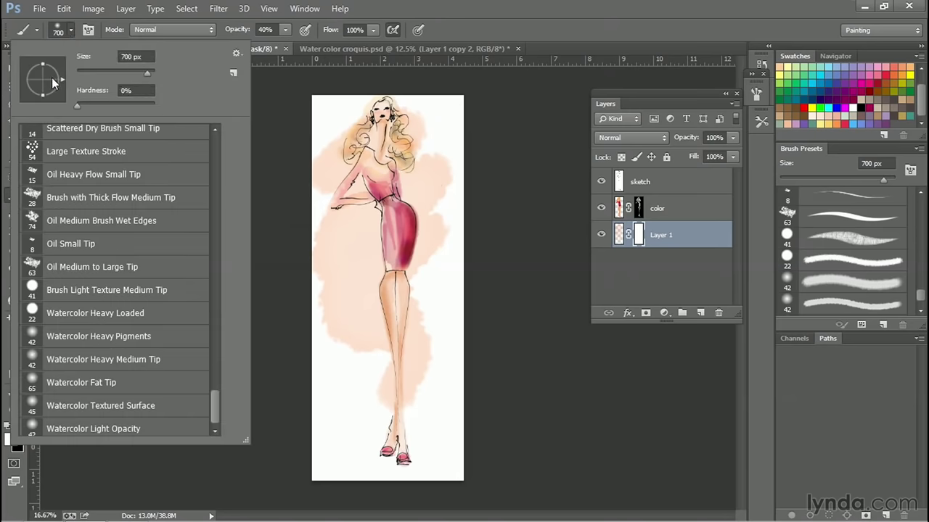
{"action": "left_click_drag", "start_coordinate": [210, 412], "coordinate": [214, 148]}
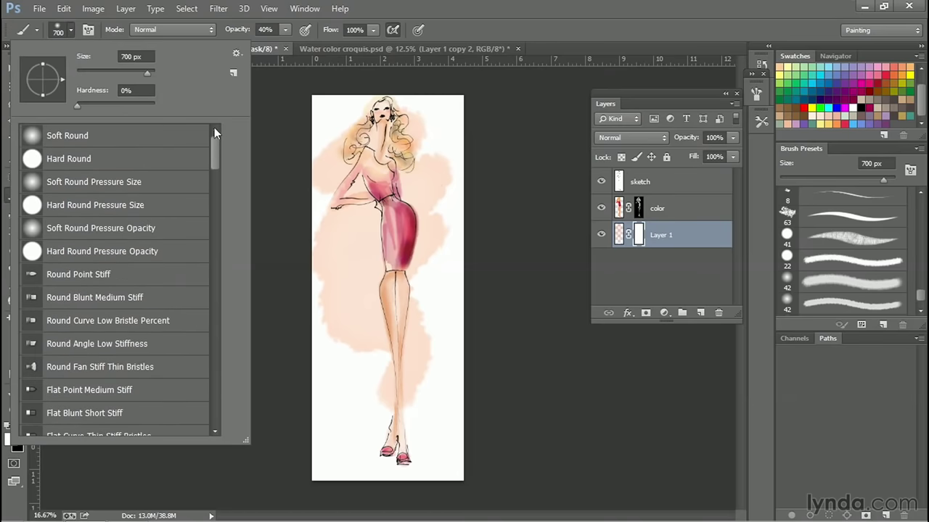
{"action": "left_click", "coordinate": [101, 129]}
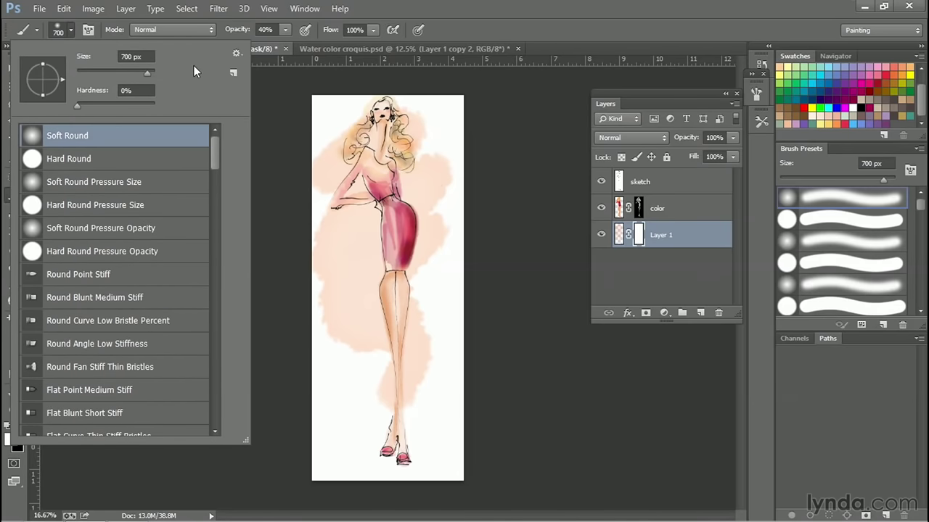
{"action": "left_click", "coordinate": [132, 186]}
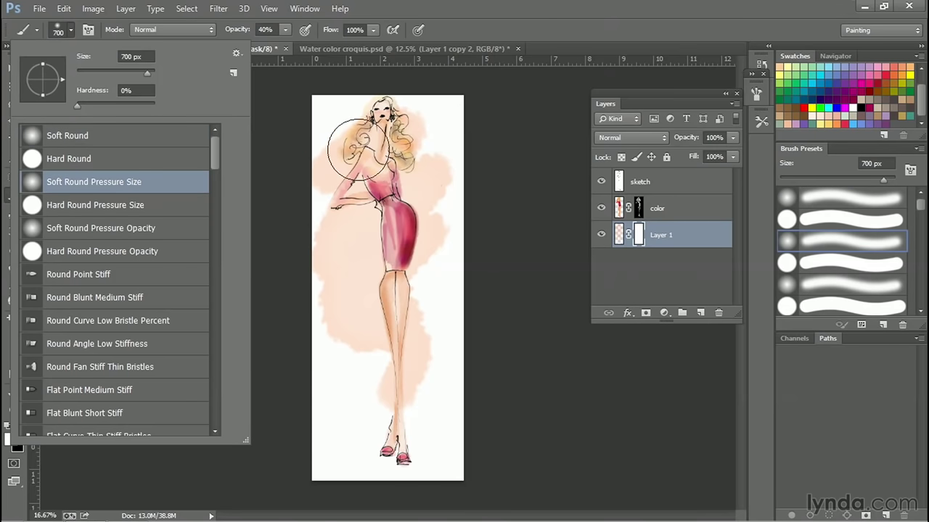
{"action": "left_click", "coordinate": [501, 32]}
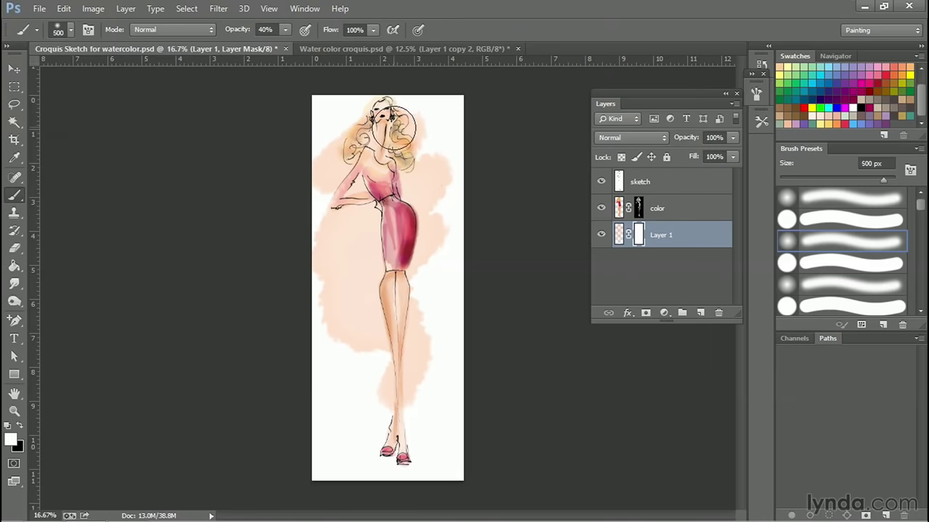
- Set the brush to 100% opacity and 150 px size
{"action": "key", "text": "bracketleft"}
{"action": "key", "text": "bracketleft"}
{"action": "key", "text": "bracketleft"}
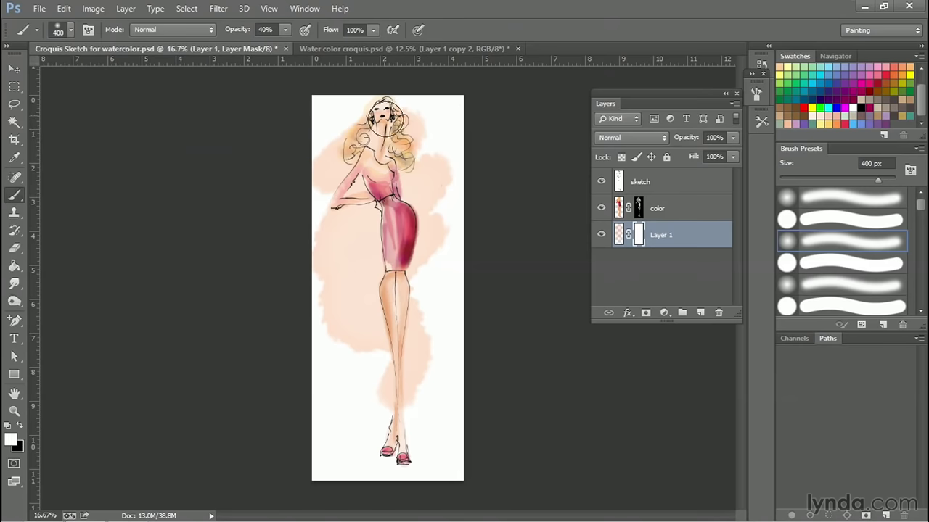
{"action": "left_click", "coordinate": [286, 30]}
{"action": "left_click_drag", "start_coordinate": [321, 41], "coordinate": [327, 42]}
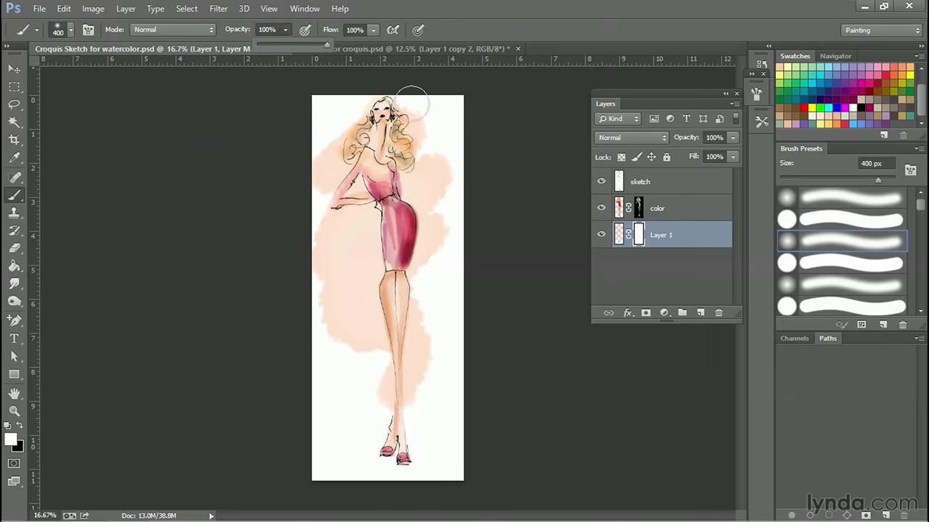
{"action": "left_click", "coordinate": [381, 117]}
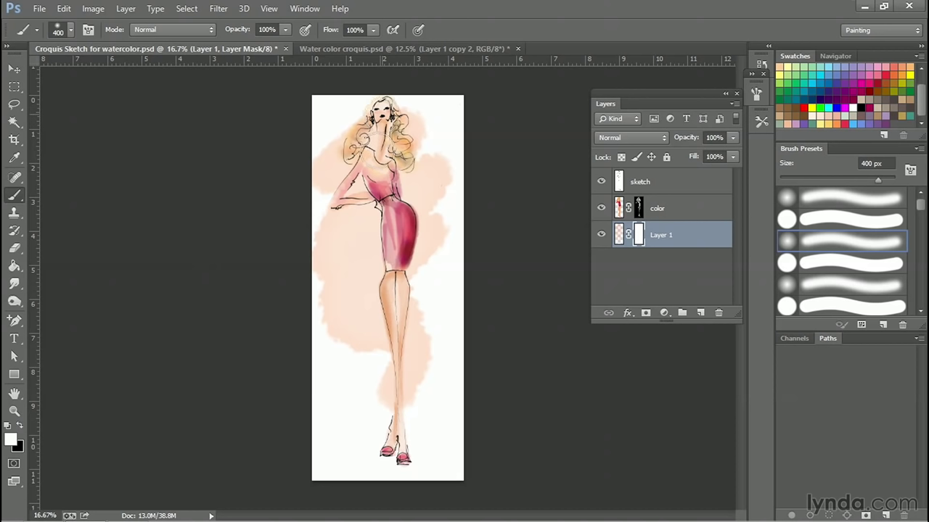
{"action": "key", "text": "bracketleft"}
{"action": "key", "text": "bracketleft"}
{"action": "key", "text": "bracketleft"}
{"action": "key", "text": "bracketleft"}
{"action": "key", "text": "bracketleft"}
{"action": "key", "text": "bracketleft"}
{"action": "key", "text": "bracketleft"}
{"action": "key", "text": "bracketleft"}
{"action": "key", "text": "bracketleft"}
{"action": "key", "text": "bracketleft"}
{"action": "key", "text": "bracketleft"}
{"action": "left_click", "coordinate": [21, 427]}
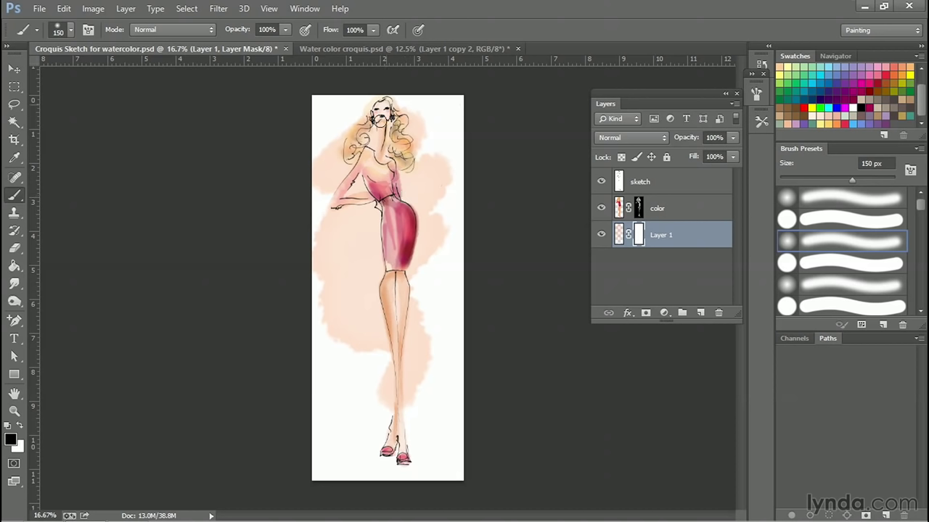
- Paint black on Layer 1's mask to clear the peach wash from chest, arm, legs and dress
{"action": "mouse_move", "coordinate": [379, 115]}
{"action": "left_mouse_down"}
{"action": "mouse_move", "coordinate": [374, 153]}
{"action": "mouse_move", "coordinate": [343, 194]}
{"action": "mouse_move", "coordinate": [376, 194]}
{"action": "mouse_move", "coordinate": [376, 161]}
{"action": "mouse_move", "coordinate": [392, 182]}
{"action": "mouse_move", "coordinate": [388, 228]}
{"action": "mouse_move", "coordinate": [387, 195]}
{"action": "mouse_move", "coordinate": [399, 206]}
{"action": "mouse_move", "coordinate": [399, 253]}
{"action": "mouse_move", "coordinate": [411, 236]}
{"action": "mouse_move", "coordinate": [397, 133]}
{"action": "mouse_move", "coordinate": [383, 135]}
{"action": "mouse_move", "coordinate": [378, 115]}
{"action": "mouse_move", "coordinate": [356, 153]}
{"action": "mouse_move", "coordinate": [383, 114]}
{"action": "left_mouse_up"}
{"action": "left_click_drag", "start_coordinate": [394, 276], "coordinate": [399, 462]}
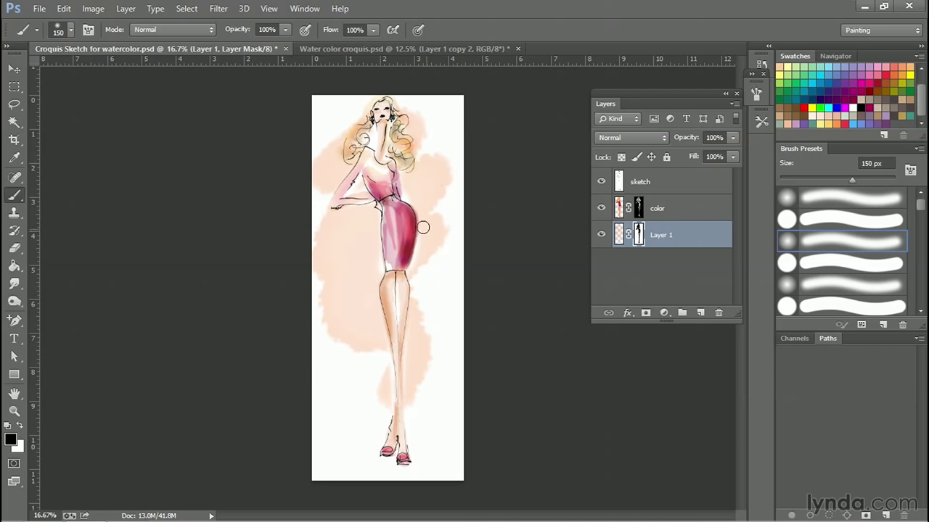
{"action": "key", "text": "bracketleft"}
{"action": "key", "text": "bracketleft"}
{"action": "key", "text": "bracketright"}
{"action": "key", "text": "bracketright"}
{"action": "key", "text": "bracketright"}
{"action": "key", "text": "bracketright"}
{"action": "mouse_move", "coordinate": [382, 188]}
{"action": "left_mouse_down"}
{"action": "mouse_move", "coordinate": [373, 186]}
{"action": "mouse_move", "coordinate": [408, 231]}
{"action": "mouse_move", "coordinate": [413, 256]}
{"action": "mouse_move", "coordinate": [394, 146]}
{"action": "mouse_move", "coordinate": [408, 192]}
{"action": "mouse_move", "coordinate": [407, 251]}
{"action": "mouse_move", "coordinate": [400, 279]}
{"action": "mouse_move", "coordinate": [373, 282]}
{"action": "left_mouse_up"}
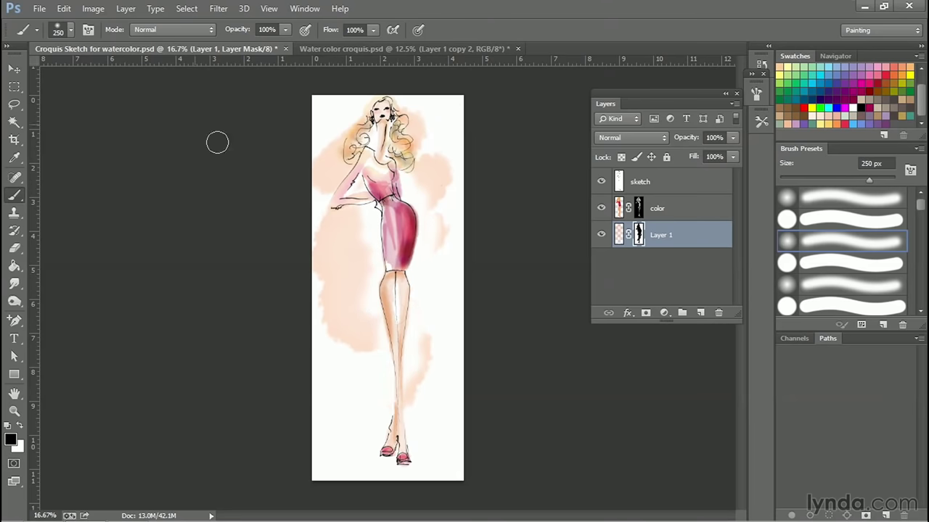
{"action": "left_click", "coordinate": [36, 30]}
- Choose the Watercolor Heavy Medium Tip brush and enlarge it to 500 px
{"action": "left_click_drag", "start_coordinate": [160, 223], "coordinate": [174, 415]}
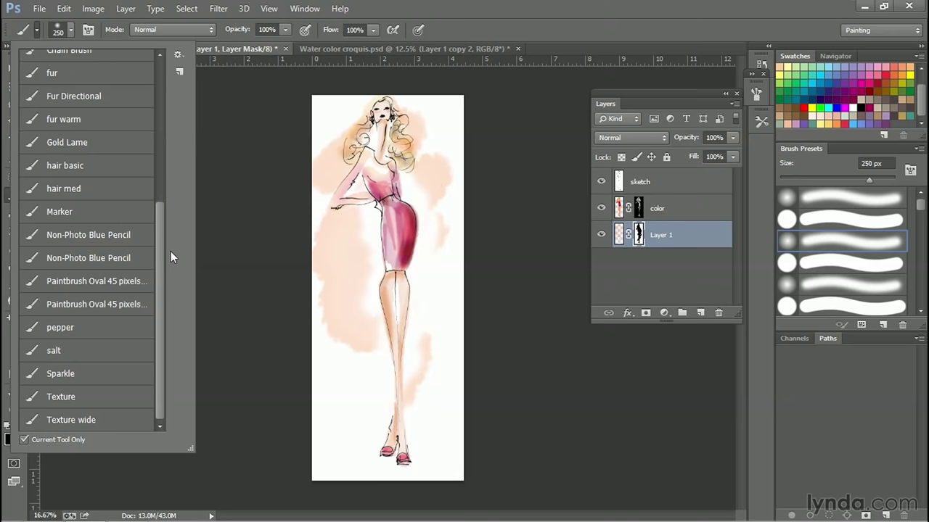
{"action": "left_click", "coordinate": [69, 33]}
{"action": "left_click", "coordinate": [68, 32]}
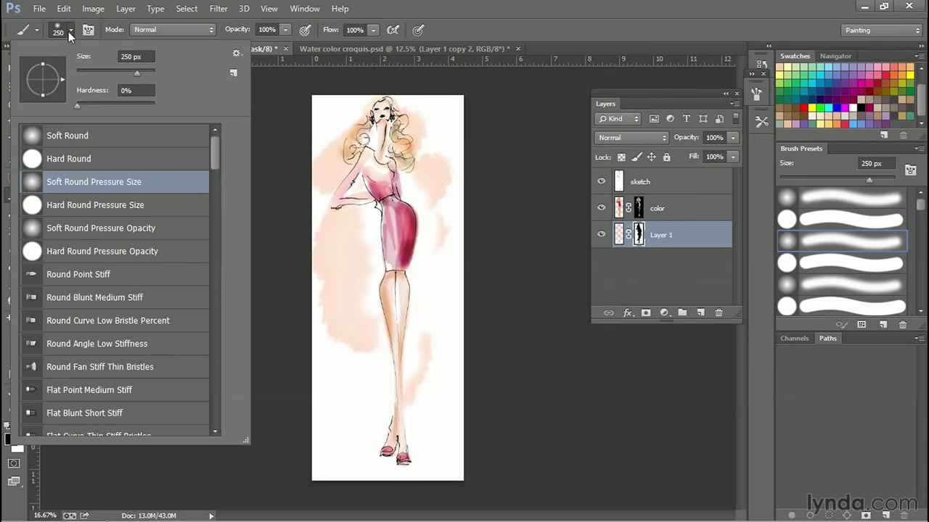
{"action": "left_click_drag", "start_coordinate": [216, 162], "coordinate": [211, 427]}
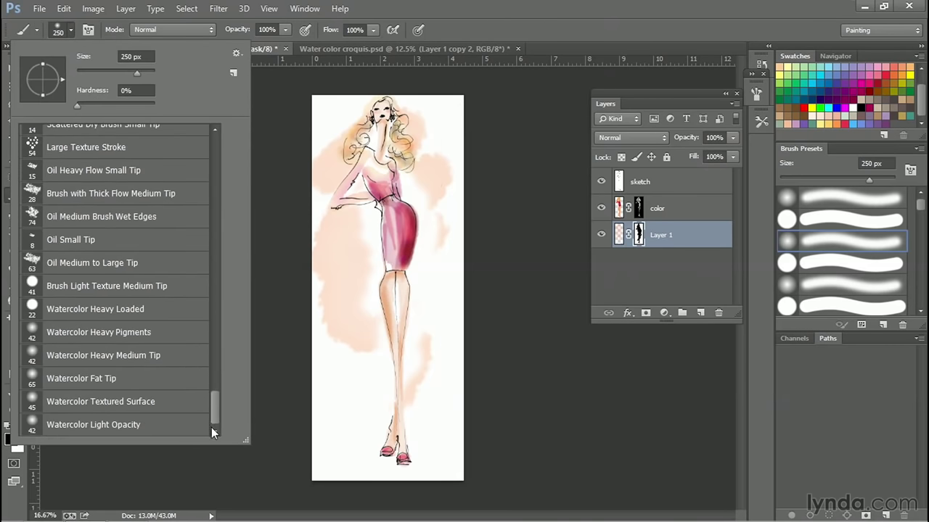
{"action": "left_click", "coordinate": [122, 362]}
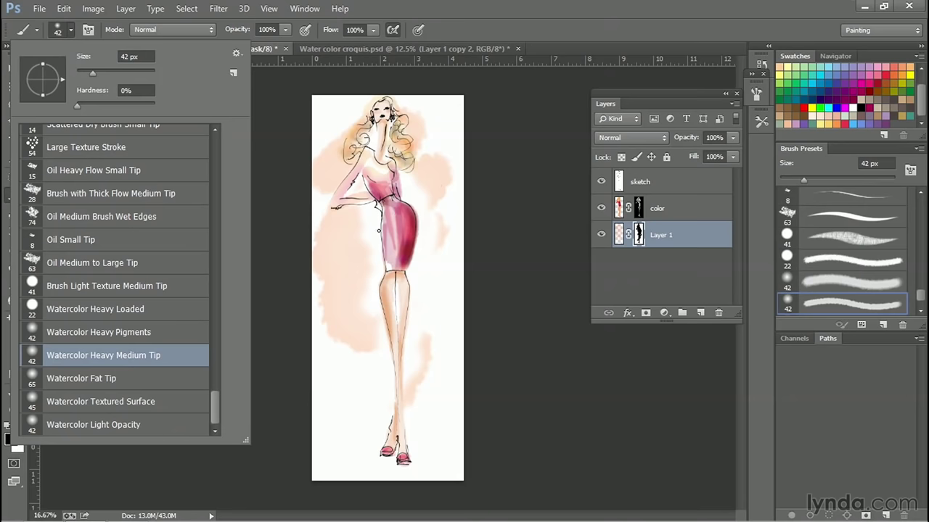
{"action": "left_click", "coordinate": [480, 118]}
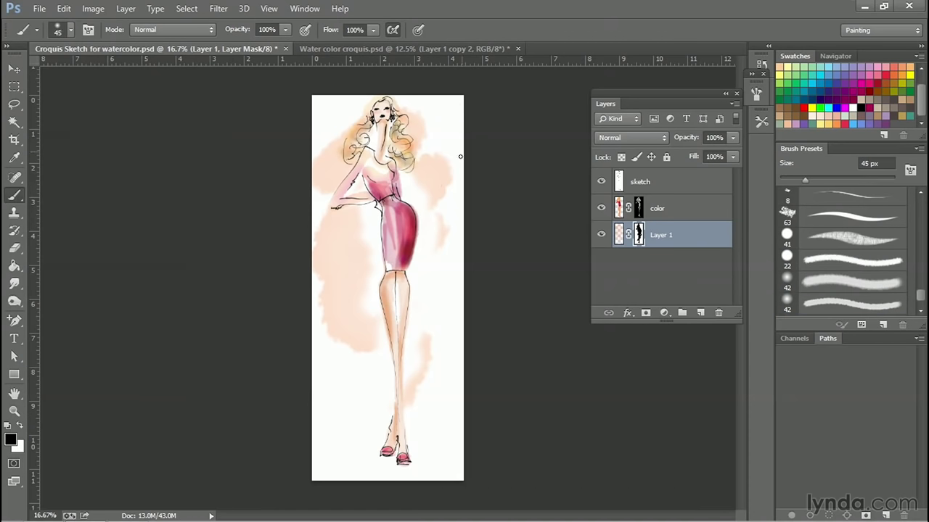
{"action": "key", "text": "bracketright"}
{"action": "key", "text": "bracketright"}
{"action": "key", "text": "bracketright"}
{"action": "key", "text": "bracketright"}
{"action": "key", "text": "bracketright"}
{"action": "key", "text": "bracketright"}
{"action": "key", "text": "bracketright"}
{"action": "key", "text": "bracketright"}
{"action": "key", "text": "bracketright"}
{"action": "key", "text": "bracketright"}
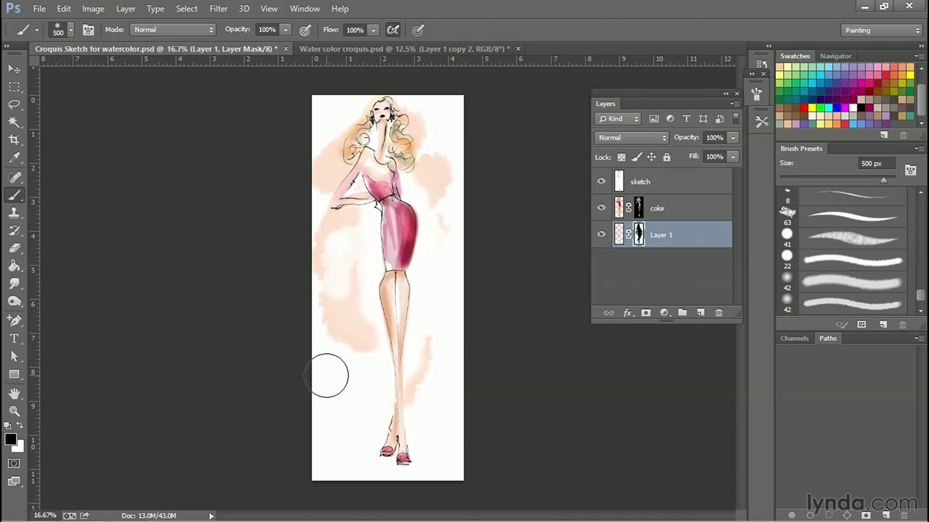
- Undo three masking strokes and softly mask the wash over hip and upper leg at 43% opacity
{"action": "key", "text": "ctrl+alt+z"}
{"action": "key", "text": "ctrl+alt+z"}
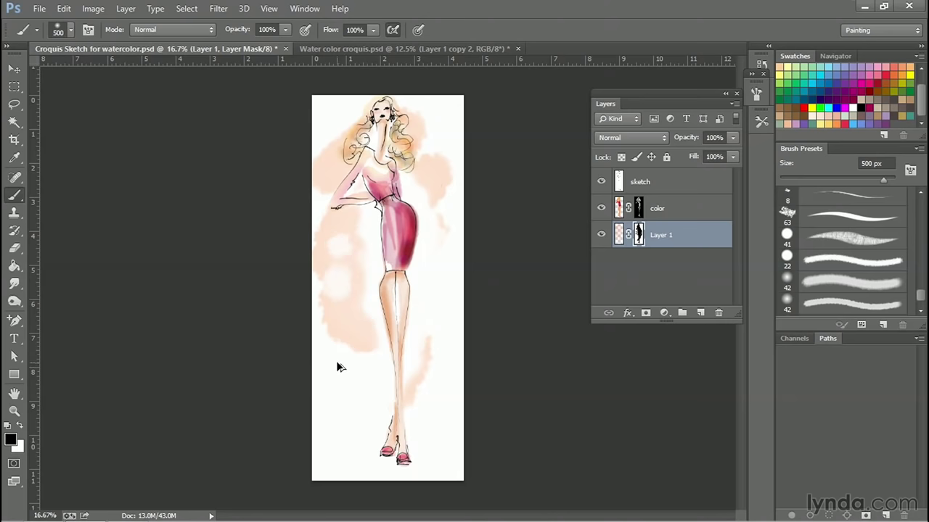
{"action": "key", "text": "ctrl+alt+z"}
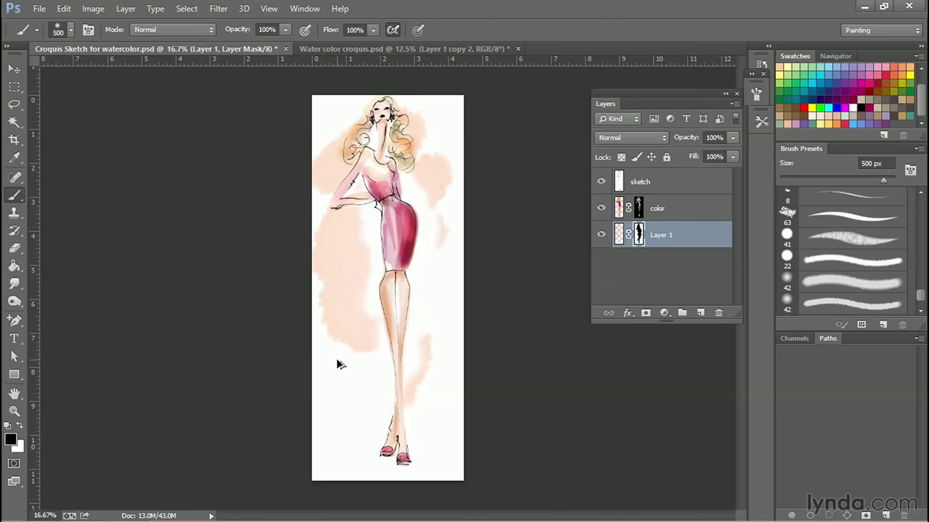
{"action": "key", "text": "ctrl+alt+z"}
{"action": "key", "text": "ctrl+alt+z"}
{"action": "key", "text": "ctrl+alt+z"}
{"action": "key", "text": "ctrl+alt+z"}
{"action": "key", "text": "ctrl+alt+z"}
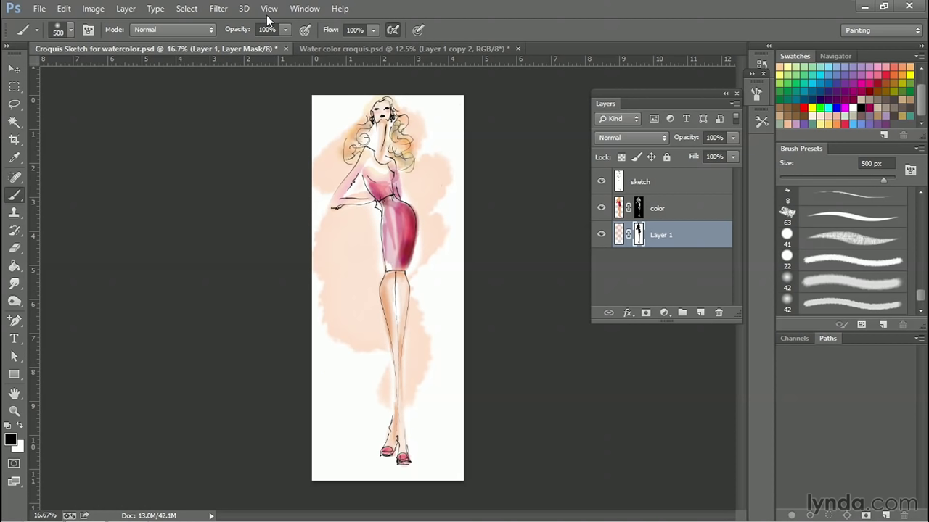
{"action": "left_click_drag", "start_coordinate": [285, 29], "coordinate": [255, 44]}
{"action": "mouse_move", "coordinate": [408, 205]}
{"action": "left_mouse_down"}
{"action": "mouse_move", "coordinate": [415, 239]}
{"action": "mouse_move", "coordinate": [386, 280]}
{"action": "mouse_move", "coordinate": [393, 313]}
{"action": "left_mouse_up"}
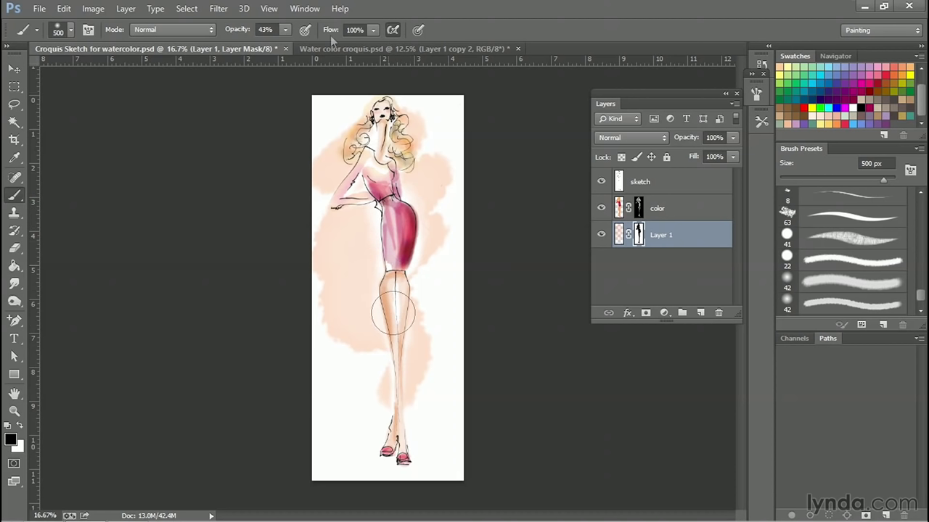
- Reset the brush to 100% opacity and 250 px, then touch up the mask around the hip
{"action": "left_click", "coordinate": [285, 30]}
{"action": "left_click", "coordinate": [376, 262]}
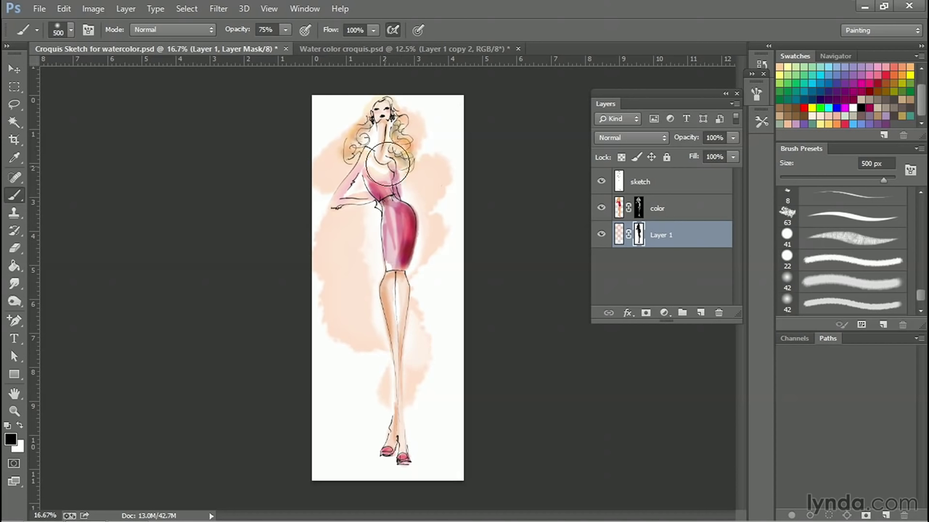
{"action": "left_click", "coordinate": [285, 30]}
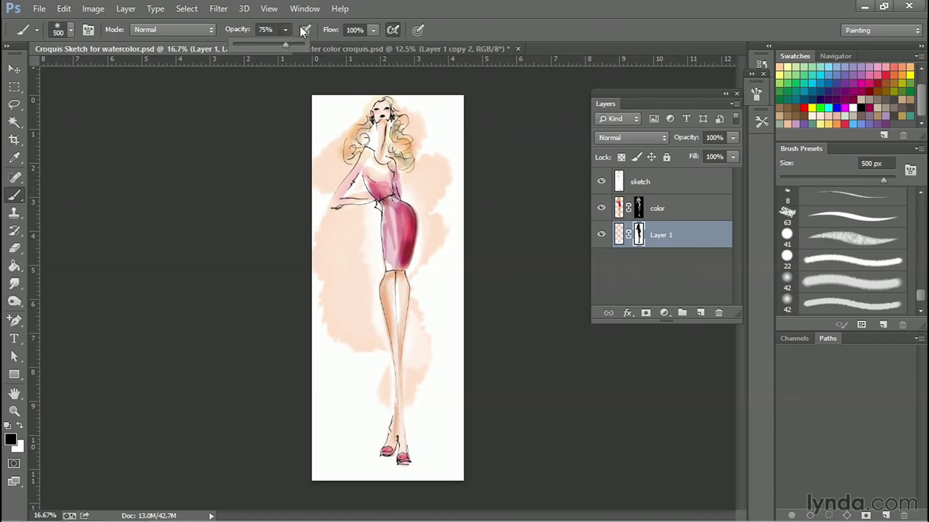
{"action": "left_click", "coordinate": [392, 143]}
{"action": "key", "text": "bracketleft"}
{"action": "key", "text": "bracketleft"}
{"action": "key", "text": "bracketleft"}
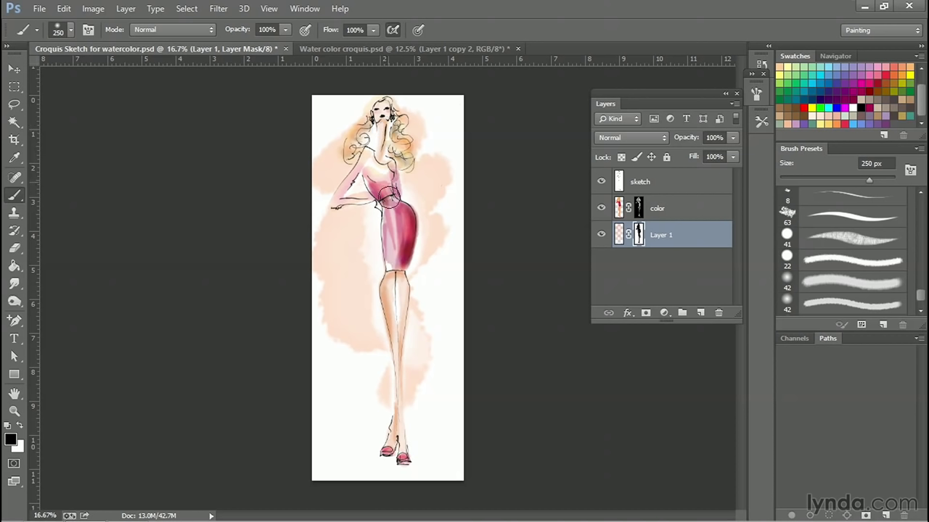
{"action": "left_click_drag", "start_coordinate": [405, 232], "coordinate": [407, 239]}
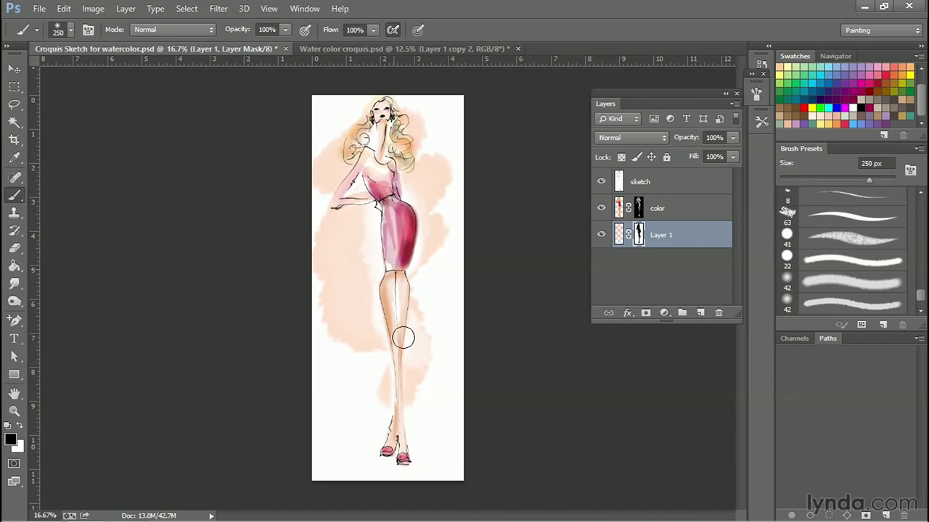